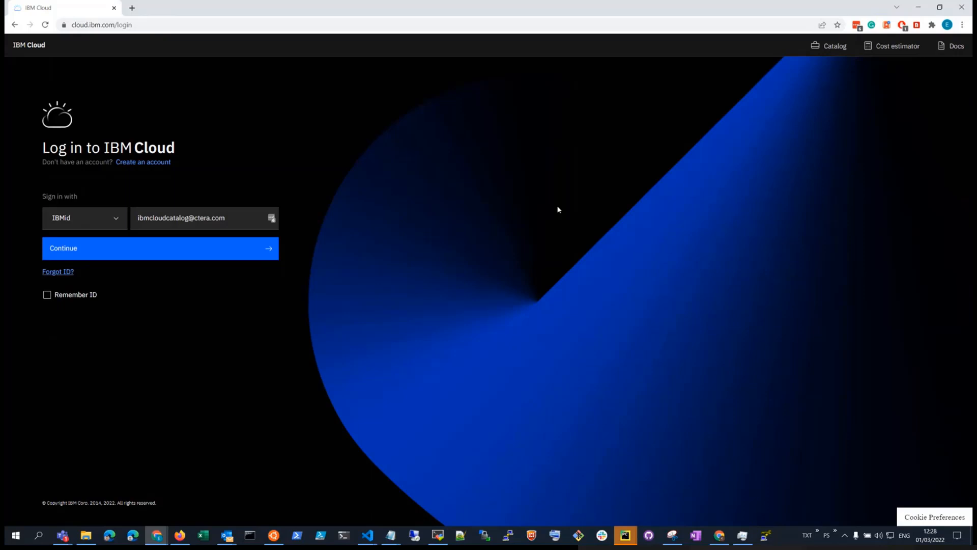
Step: Finish signing in to IBM Cloud with the IBMid and open the Catalog
click(99, 250)
click(73, 259)
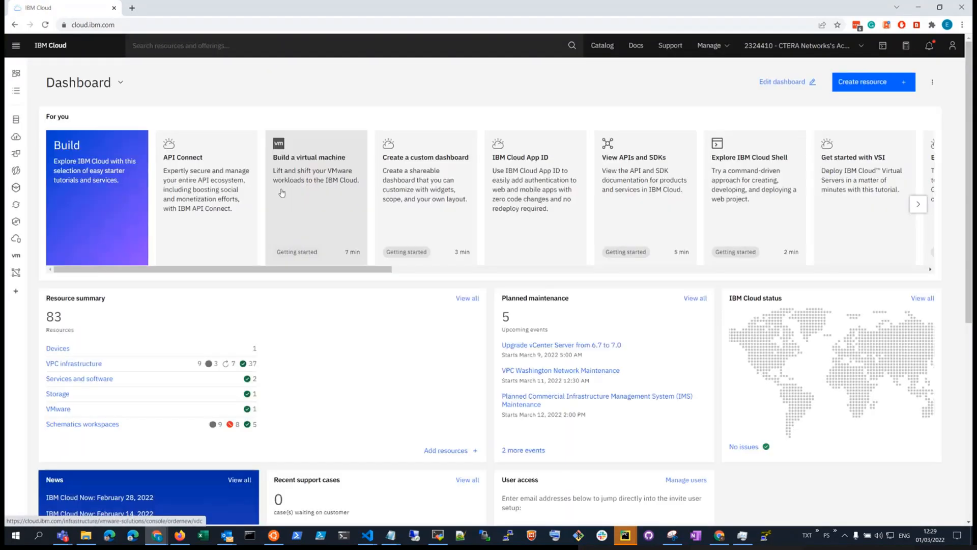
click(602, 45)
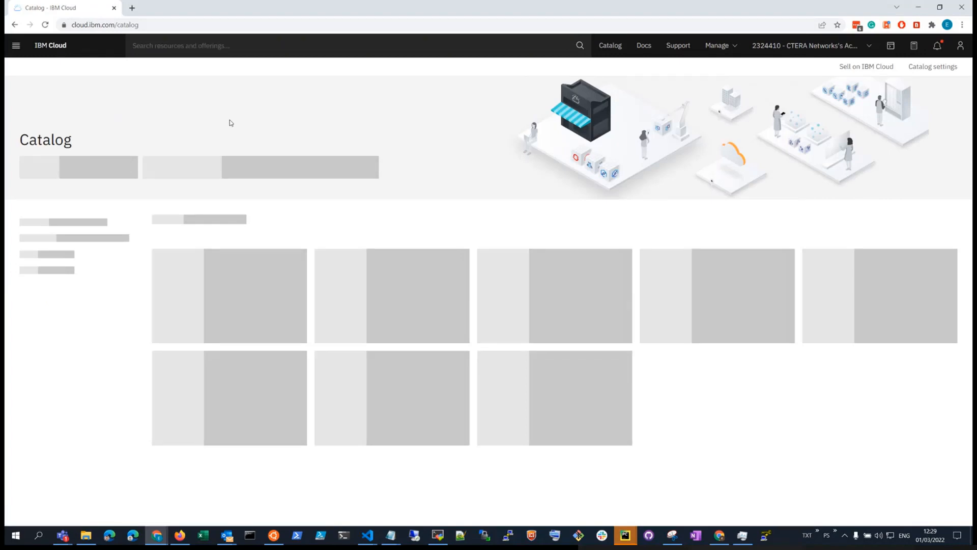
Step: Search the catalog for 'ctera' and list the full results
click(203, 164)
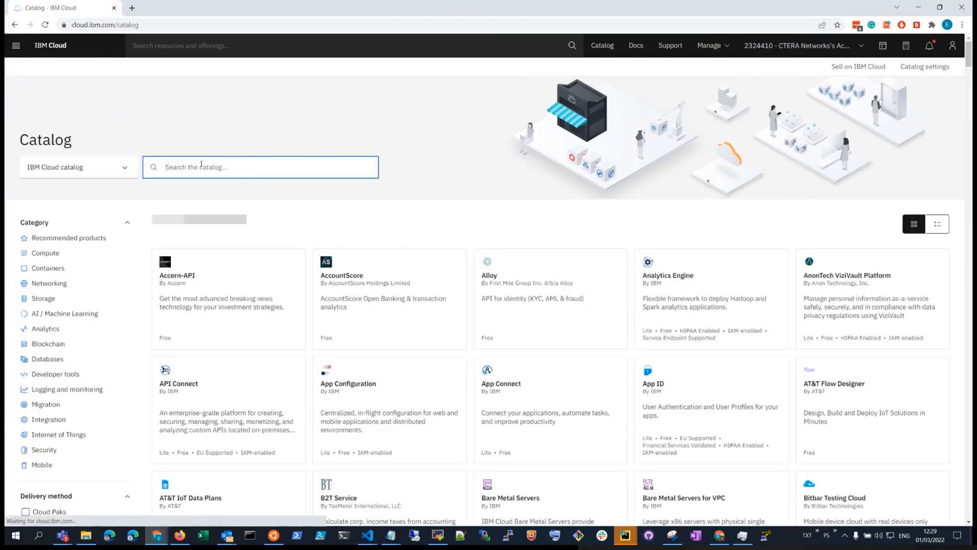
text(ctera)
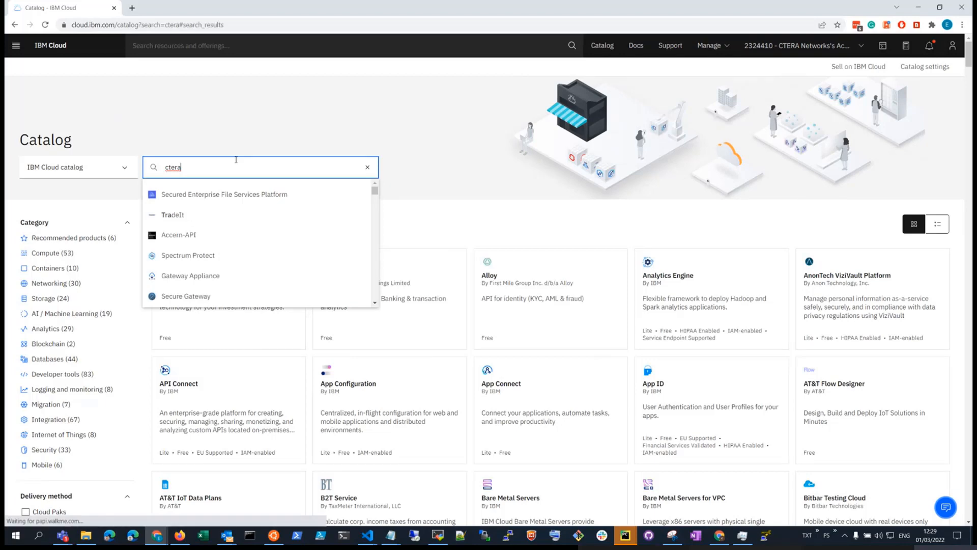
key(Return)
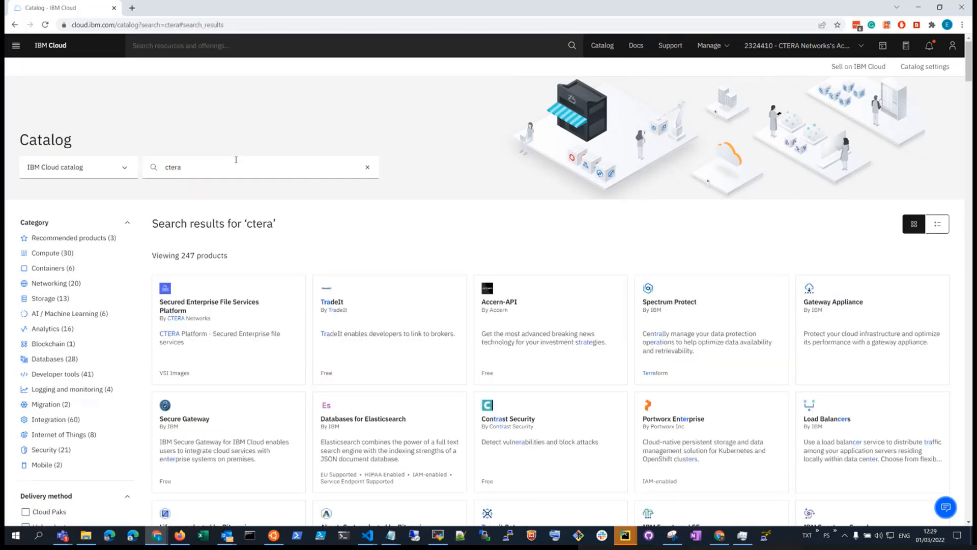
Step: Open the Secured Enterprise File Services Platform product and scroll to its configuration fields
click(228, 327)
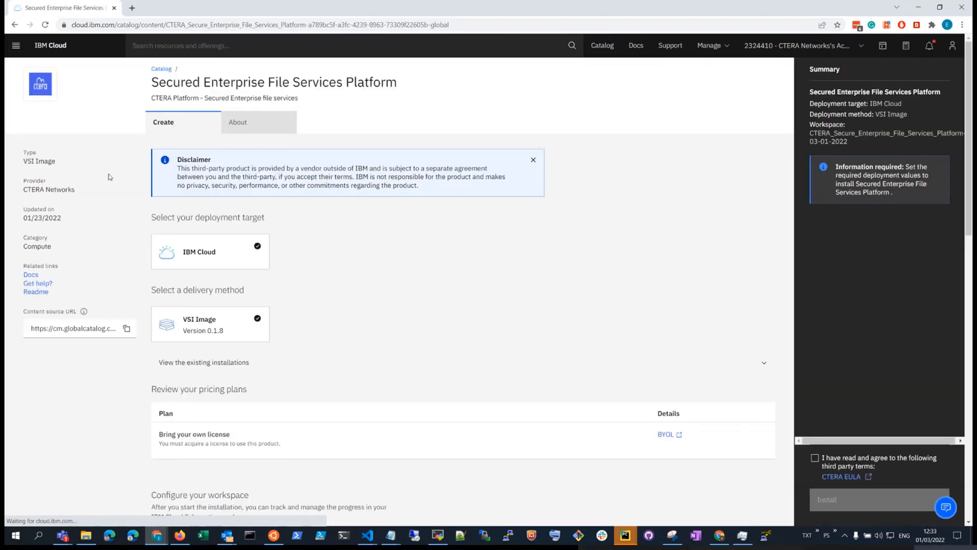
scroll(312, 184, down, 3)
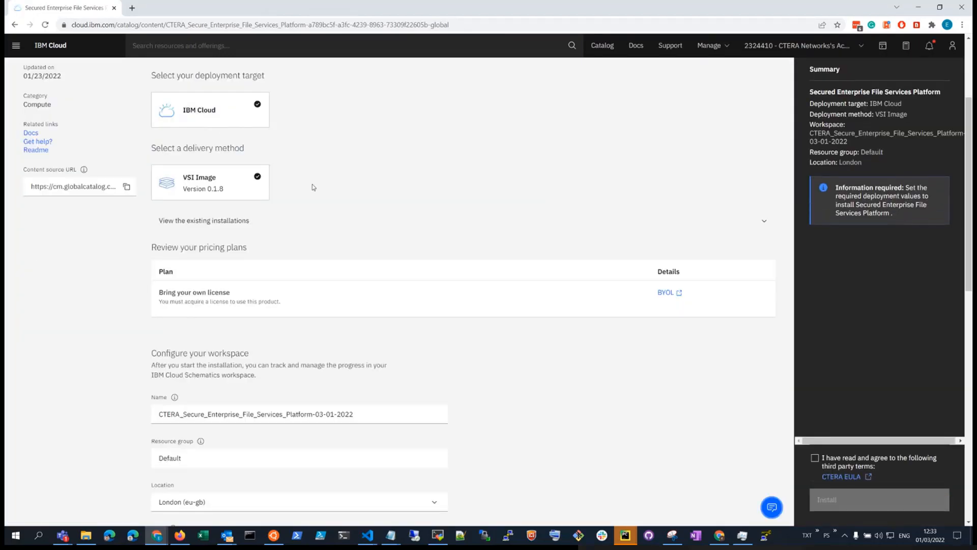
scroll(314, 187, down, 2)
scroll(313, 187, down, 6)
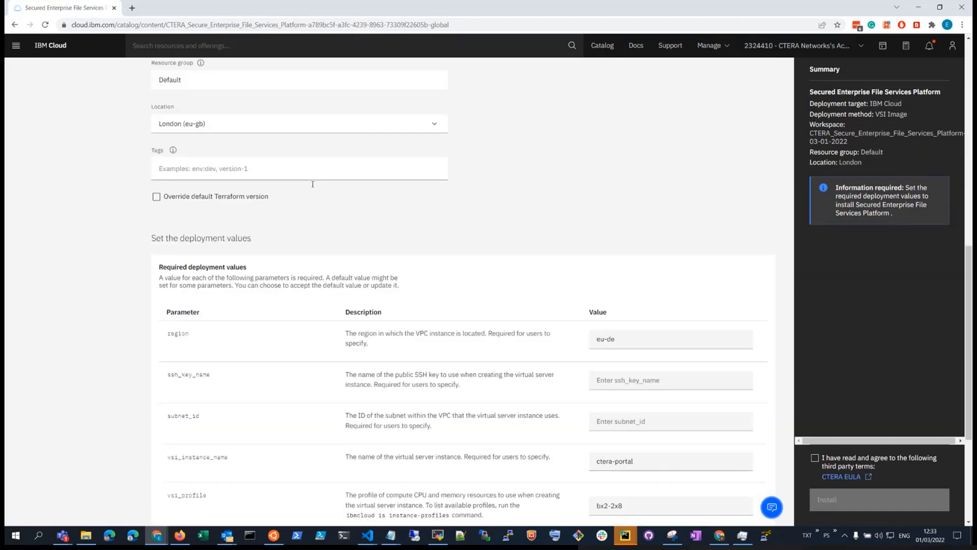
scroll(313, 186, down, 2)
scroll(313, 186, down, 2)
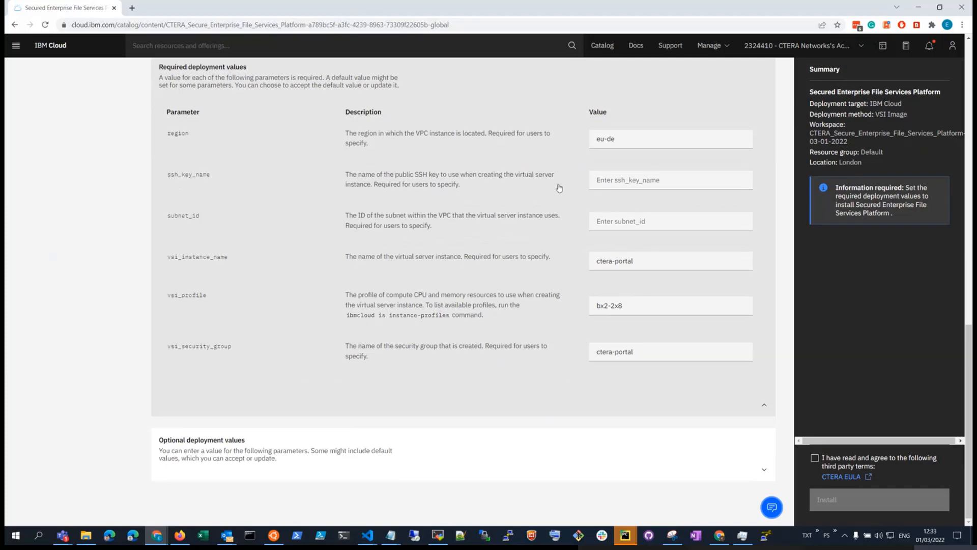
Step: Set ssh_key_name to ctera-ssh-test, paste the subnet ID, accept the CTERA EULA and install
click(615, 181)
text(ctera-ssh-)
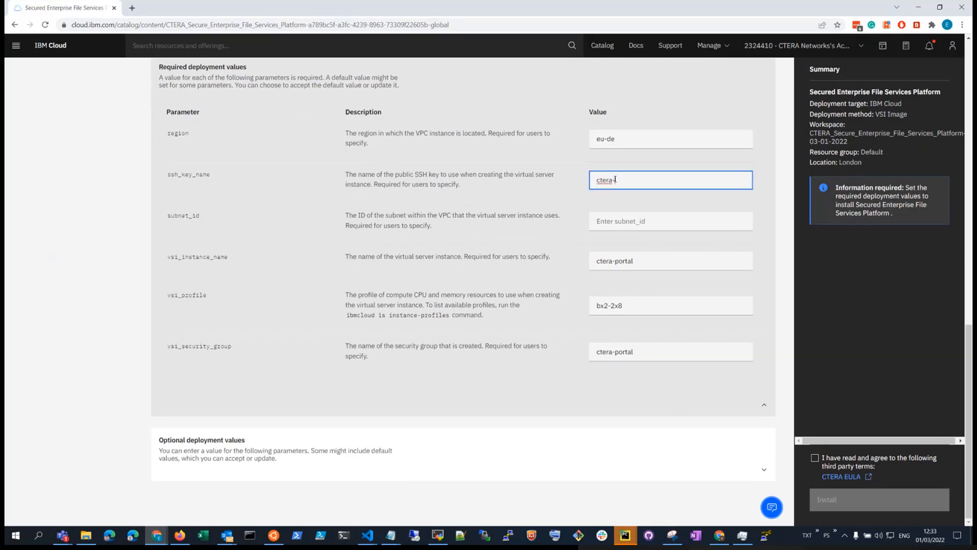
text(test)
key(Tab)
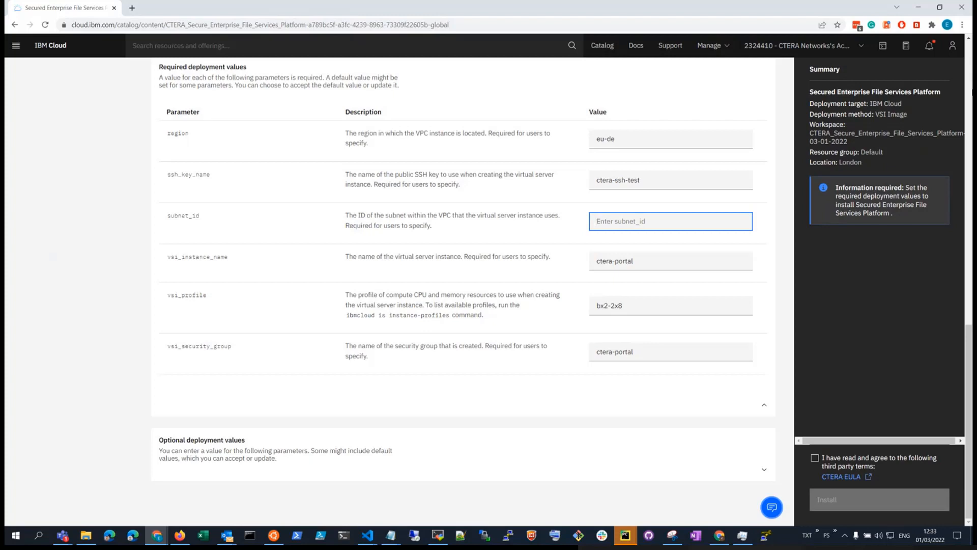
text(02b7-cbcb631b-991c-4b32-a7a8-c57f28380d55)
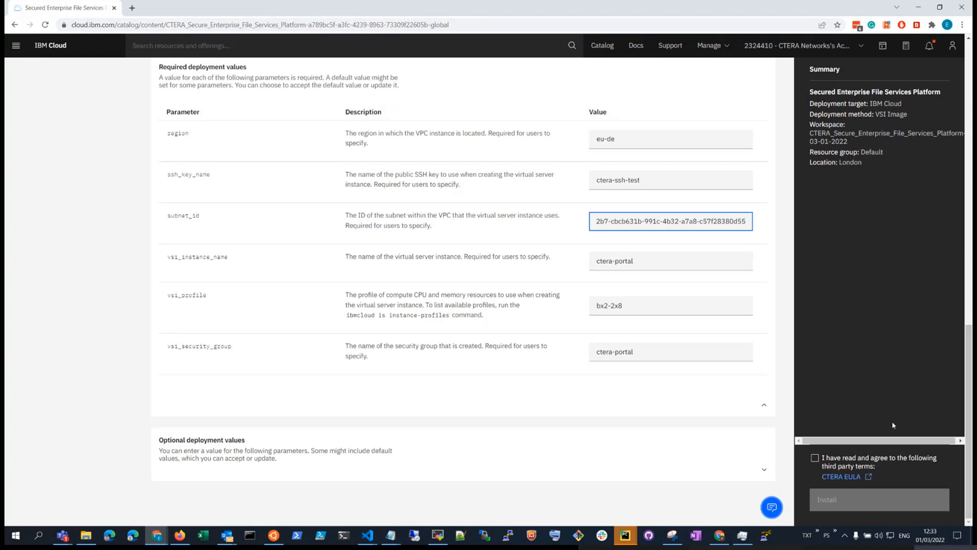
click(815, 457)
click(833, 506)
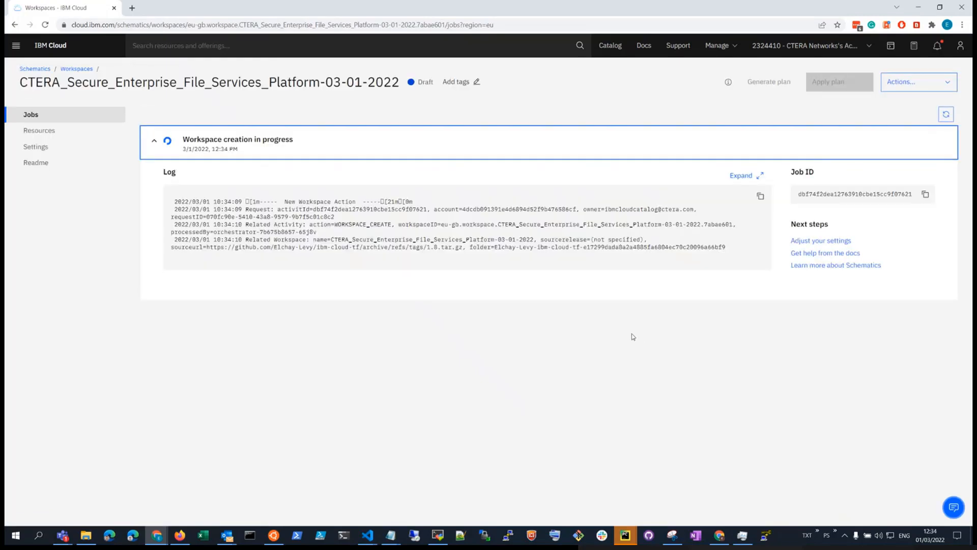
Step: Collapse the workspace job log and wait for 'Workspace creation successful'
click(153, 141)
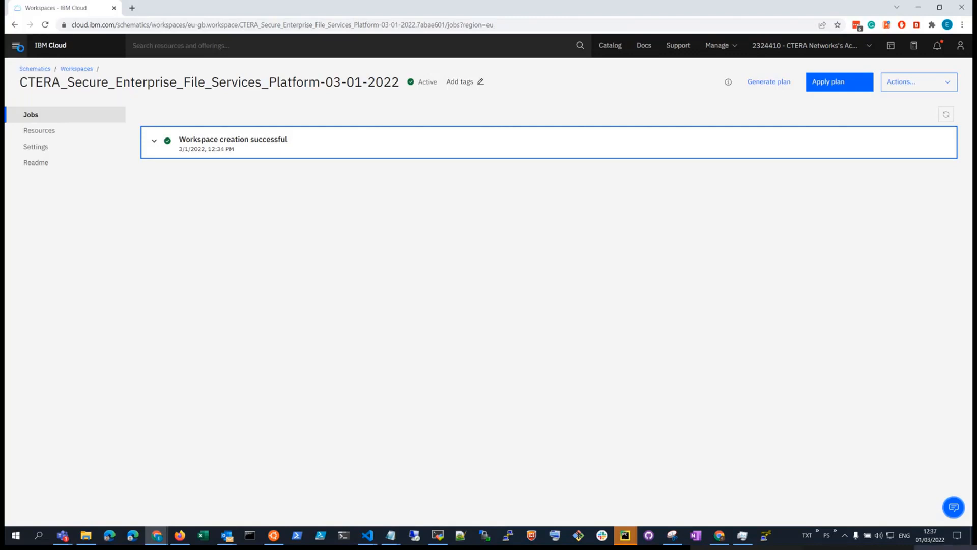
click(16, 45)
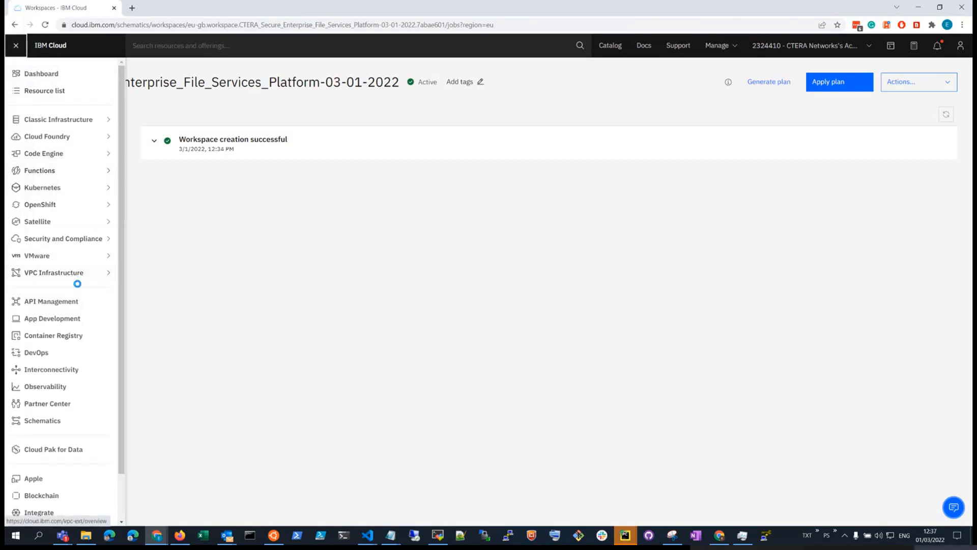
click(76, 274)
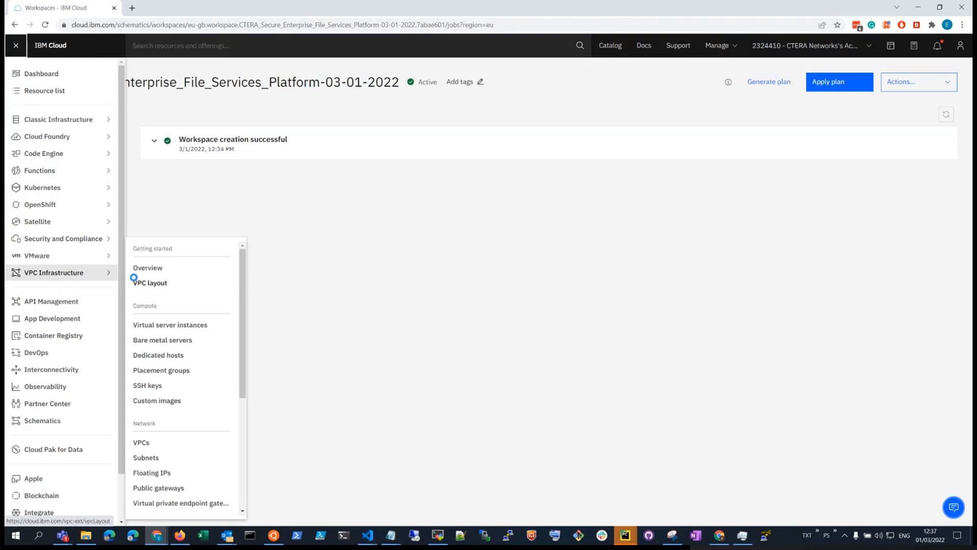
click(168, 325)
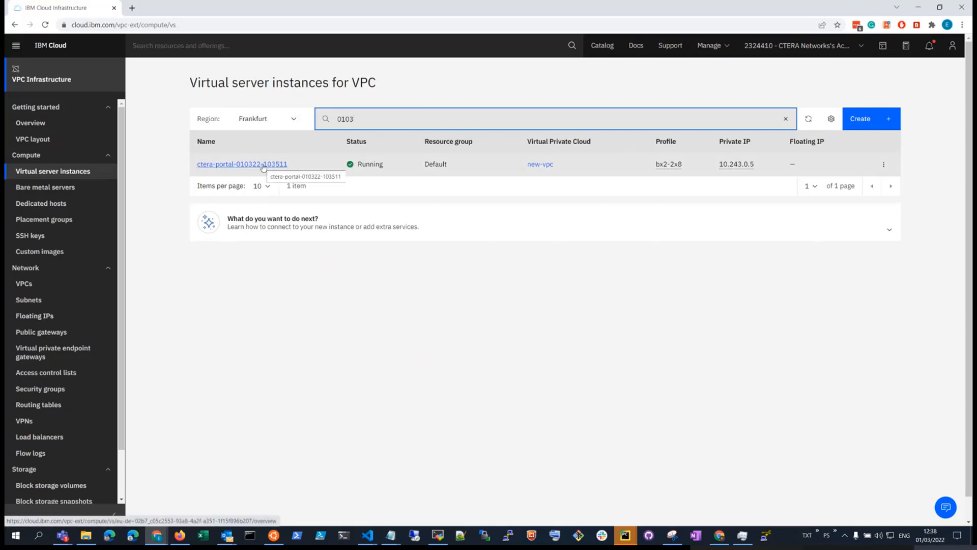
click(264, 165)
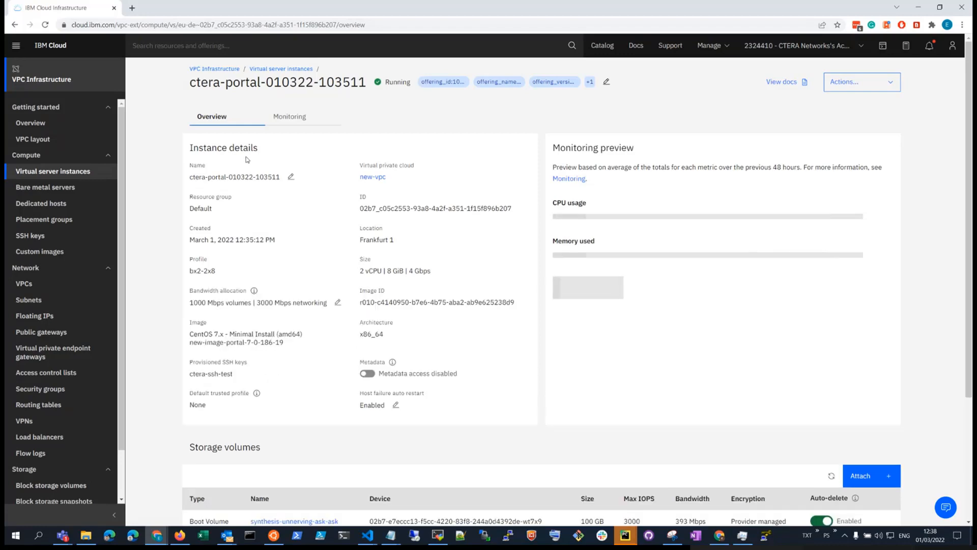
scroll(473, 192, down, 3)
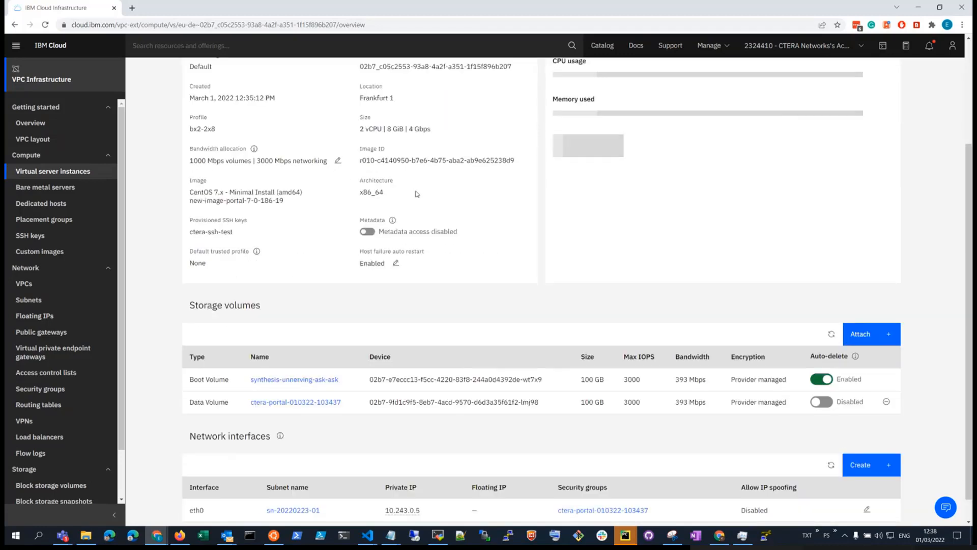
scroll(676, 179, down, 1)
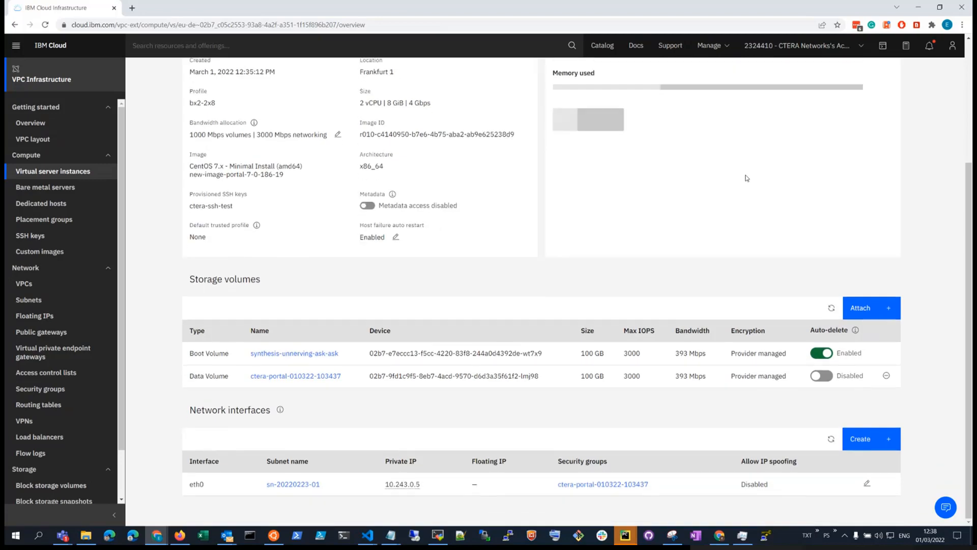
scroll(747, 177, up, 3)
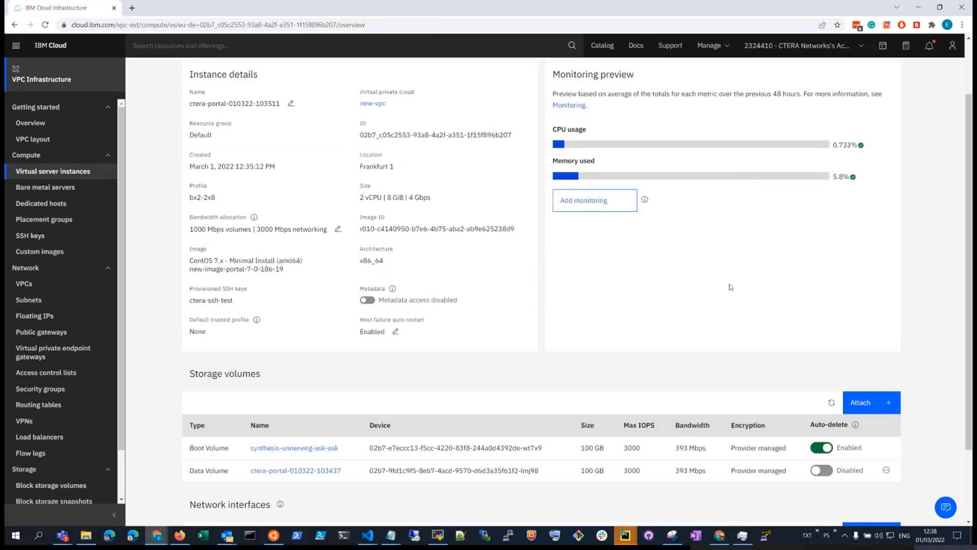
scroll(747, 308, down, 3)
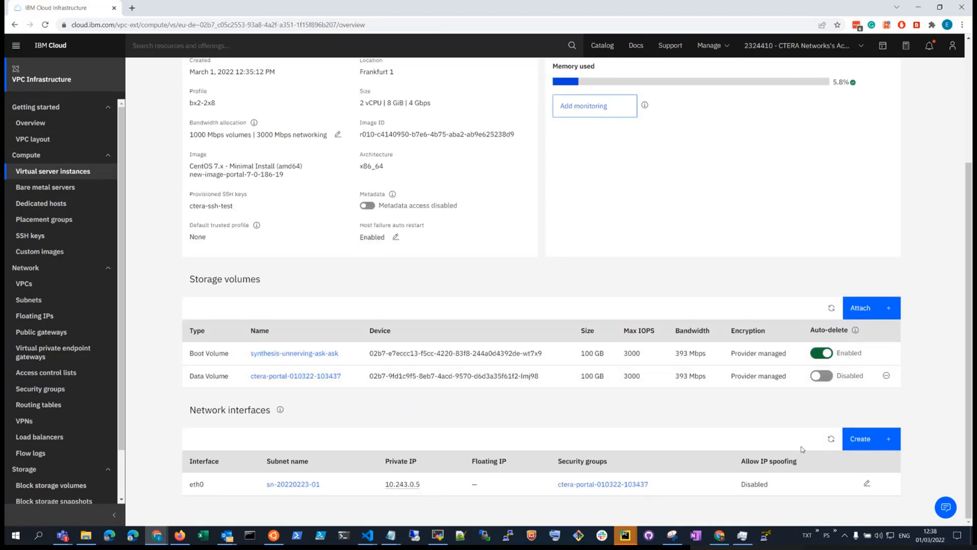
Step: Reserve new floating IP 158.177.9.175 for eth0, copy it and launch PuTTY
click(867, 483)
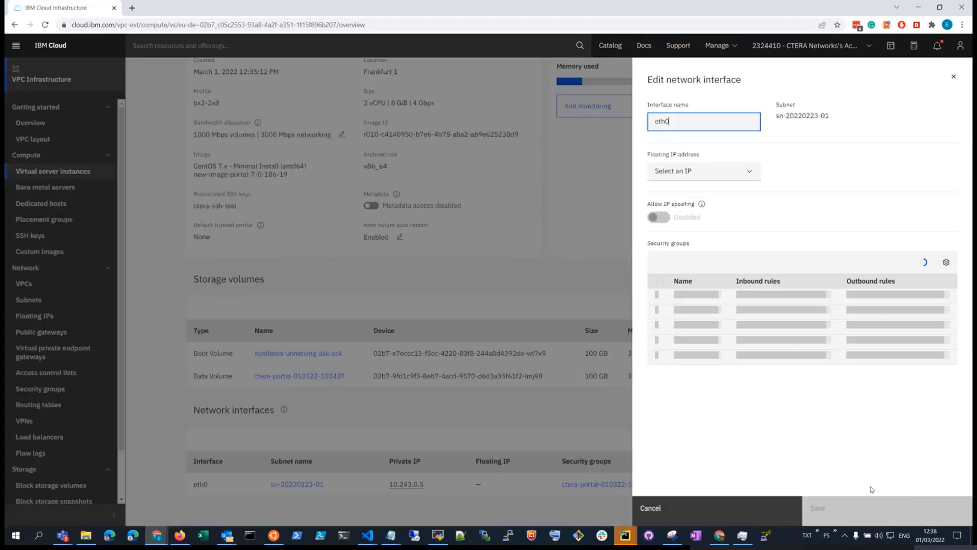
click(712, 172)
click(709, 193)
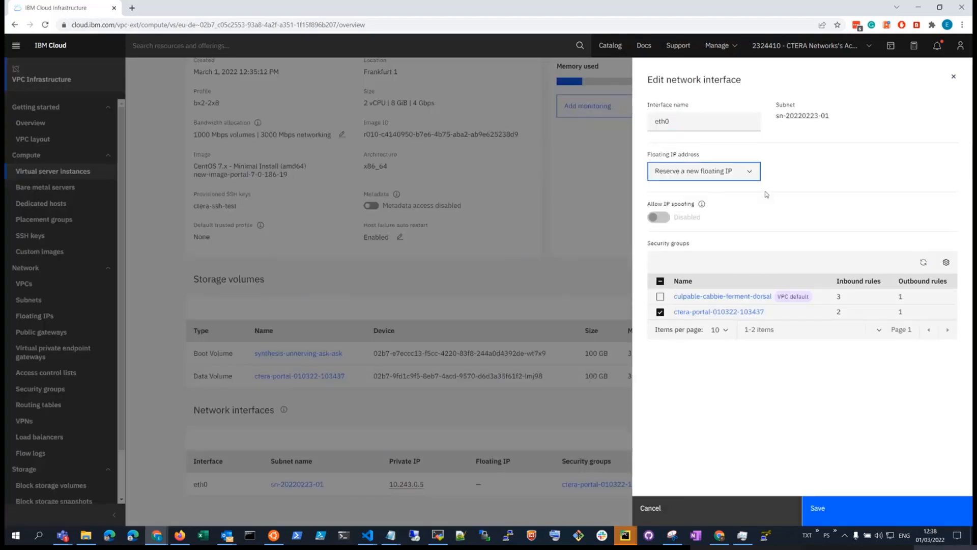
click(837, 514)
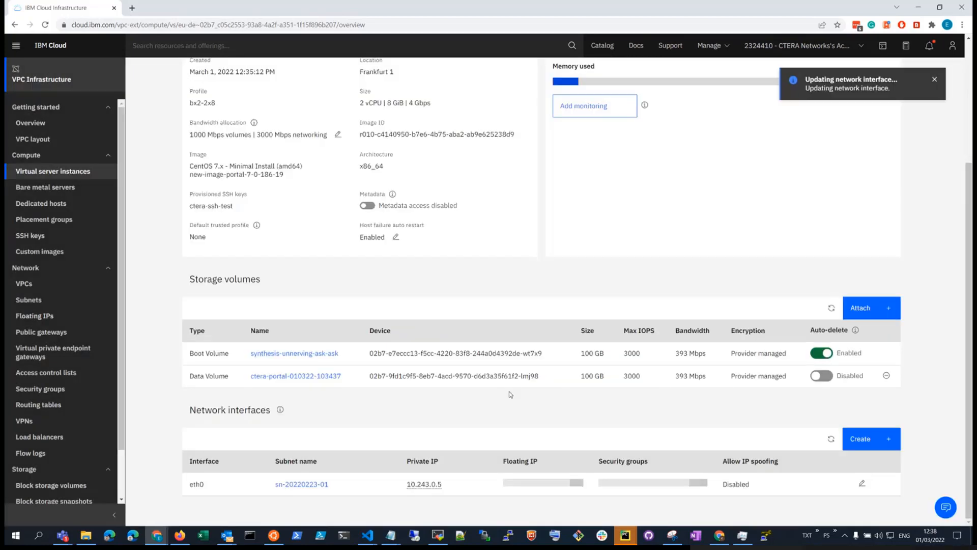
click(499, 487)
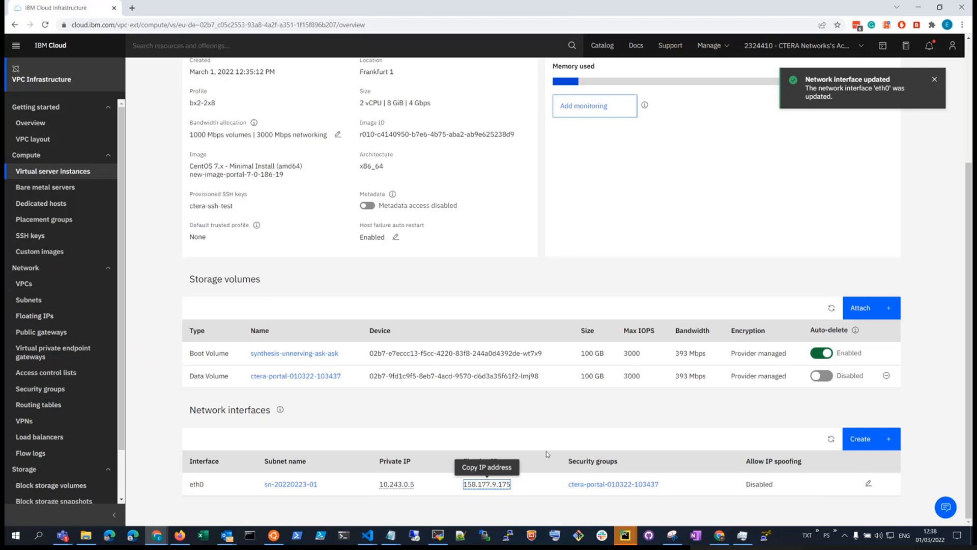
click(508, 535)
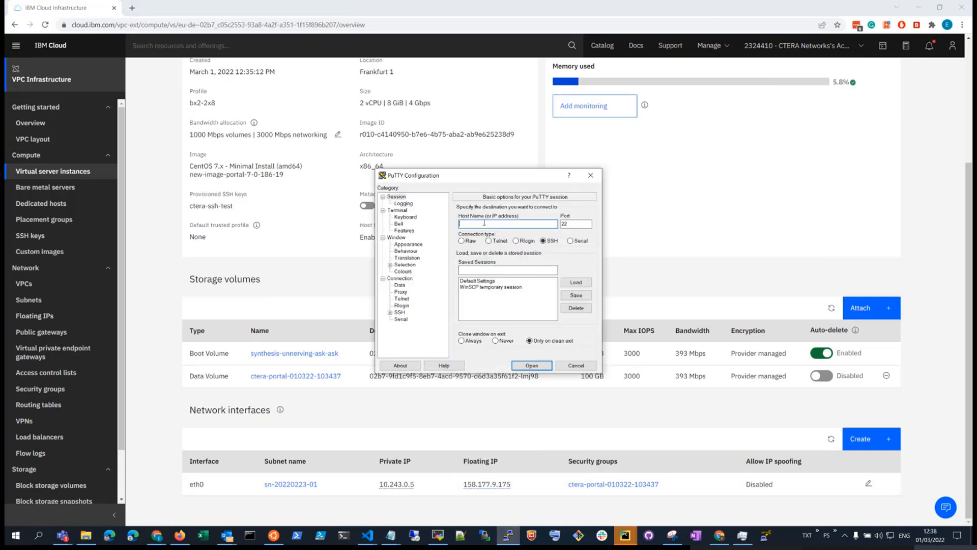
Step: Connect PuTTY to 158.177.9.175 using the ppk-ctera-ssh-test.ppk private key
key(ctrl+v)
click(399, 311)
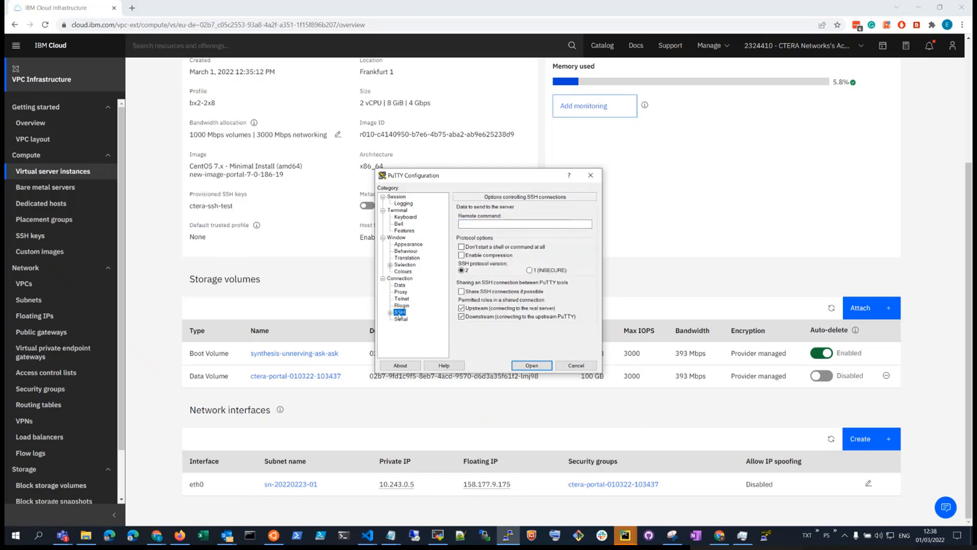
click(390, 312)
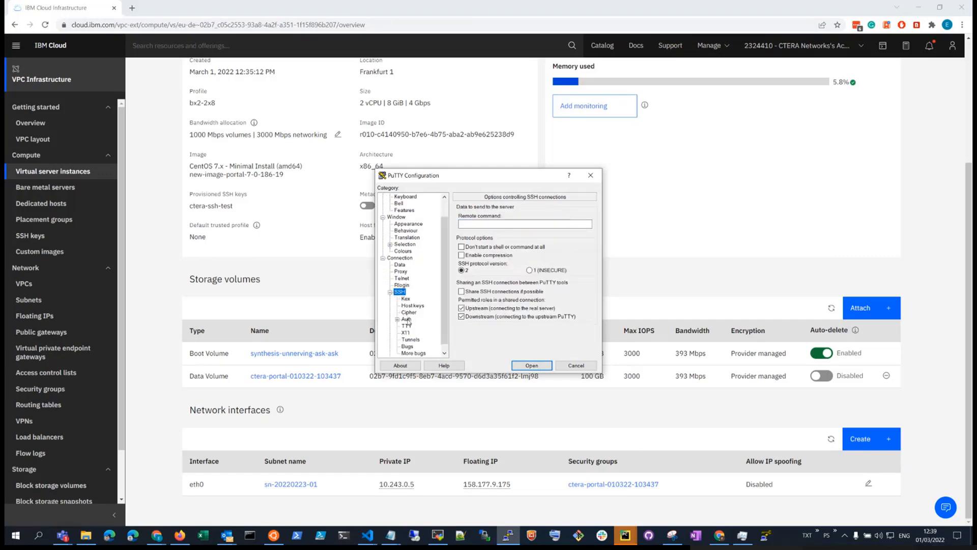
click(406, 319)
click(590, 303)
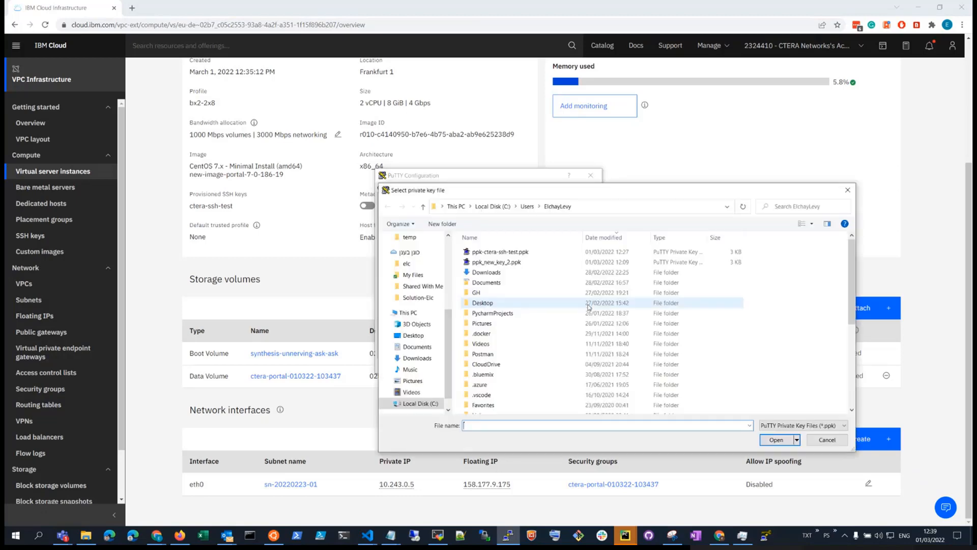
double_click(526, 253)
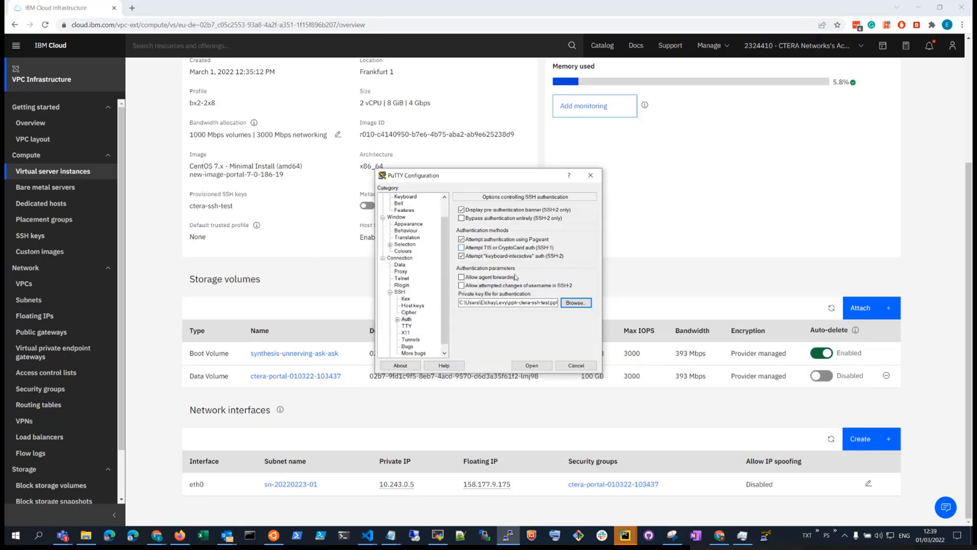
click(522, 367)
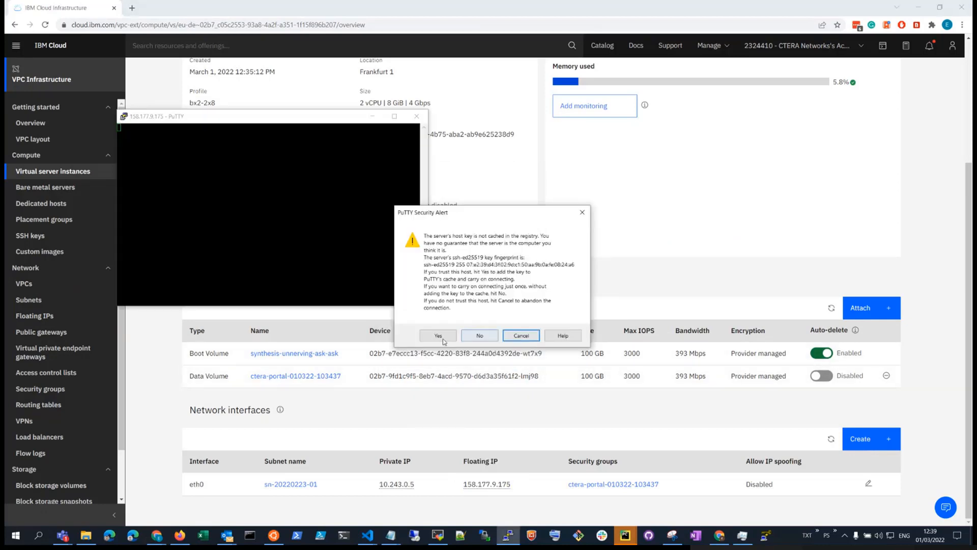
Step: Trust the host key, log in as root, and type portal.sh status
click(438, 336)
drag(326, 118, 595, 123)
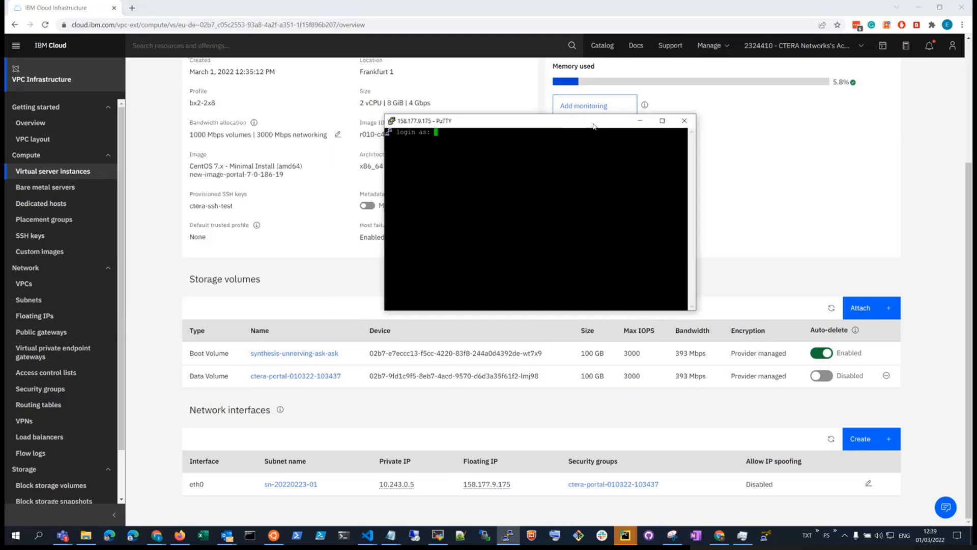
text(root)
key(Return)
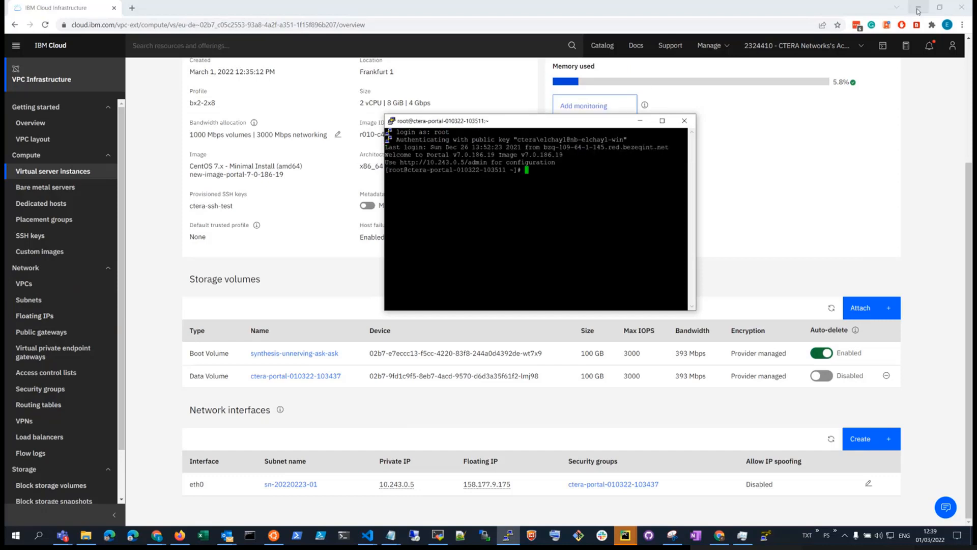
text(portal)
text(.)
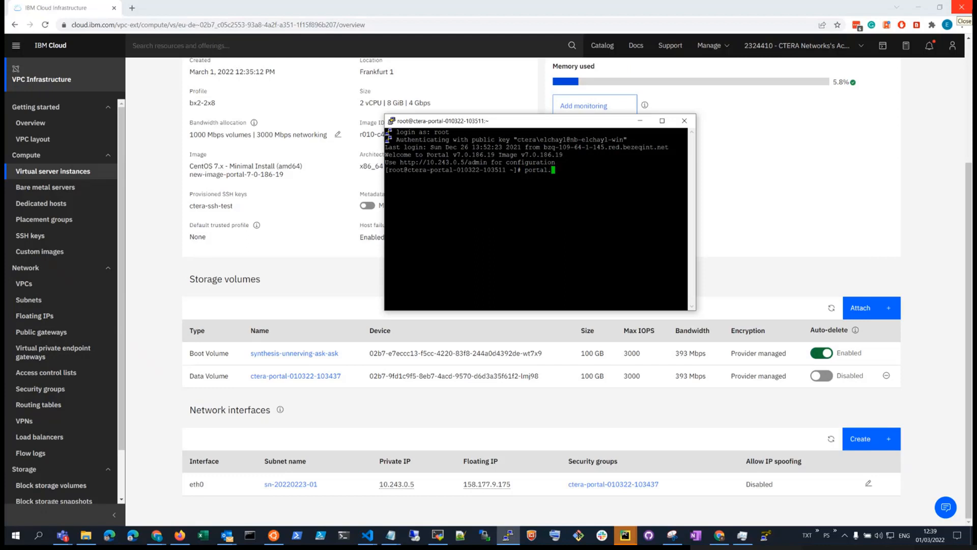
text(sh status)
Step: Run portal.sh status and check that Tomcat Service is not running
key(Return)
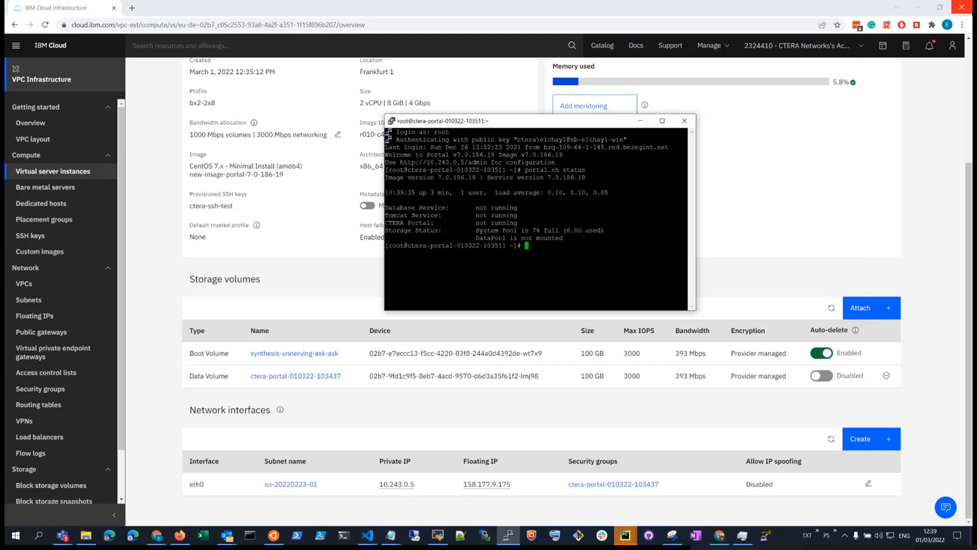
drag(386, 215, 524, 218)
click(540, 243)
Step: List disks with fdisk -l | grep Disk and locate the 107.4 GB /dev/vdd
text(fdisk -l | Disk)
key(Return)
key(Up)
key(Left)
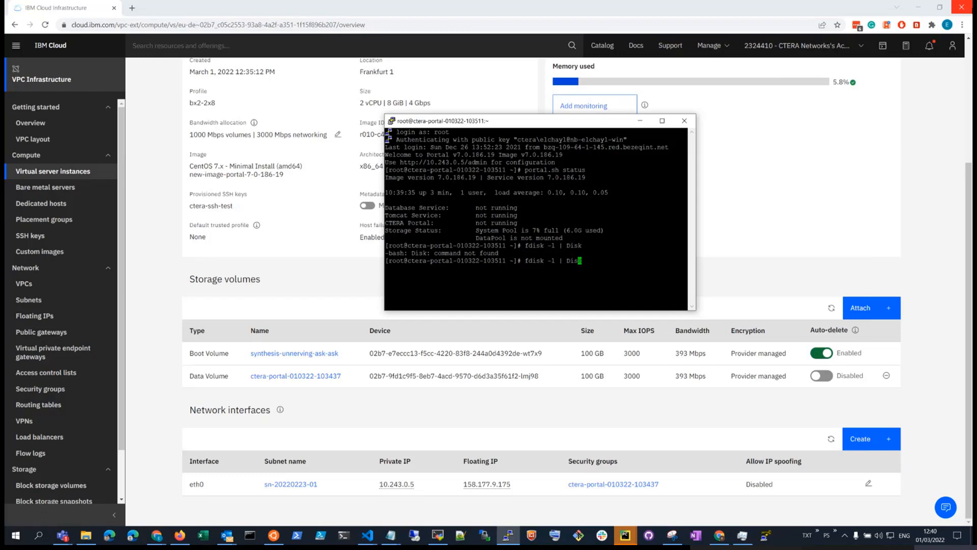
key(Left)
key(Left)
key(Left)
text(grep)
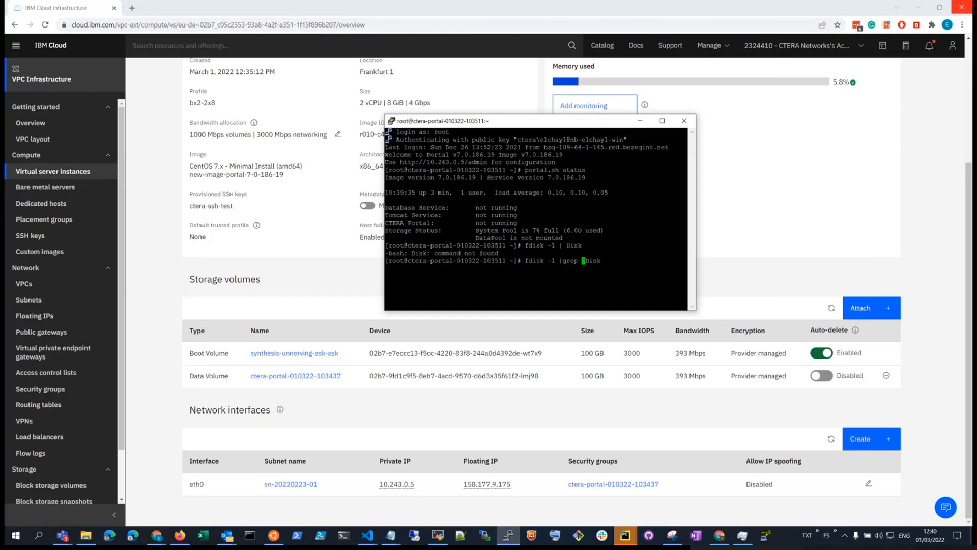
key(Return)
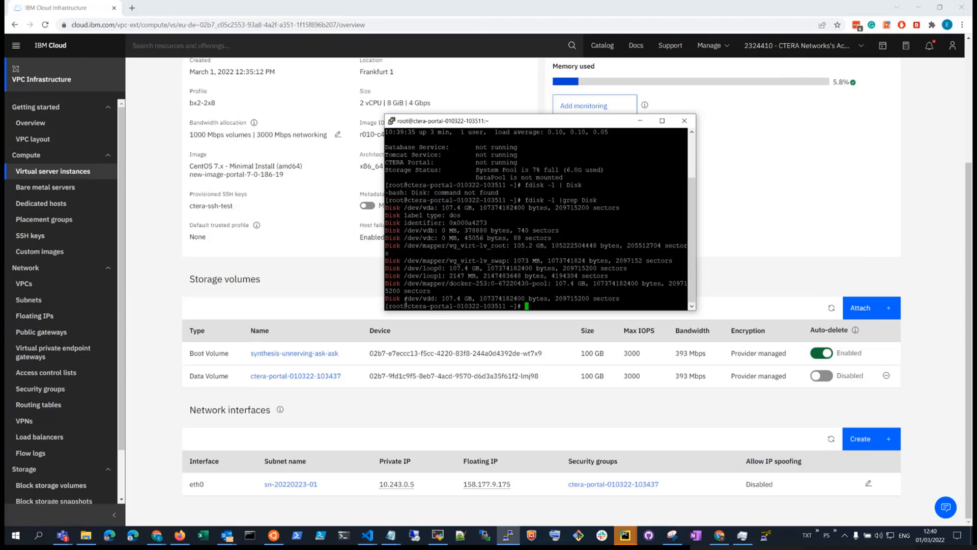
drag(434, 299, 386, 299)
Step: Create the DataPool storage on the 107.4 GB disk with portal-storage-util.sh create_storage vdd
click(428, 298)
text(port)
text(al-st)
key(Tab)
text(create_storage vdd)
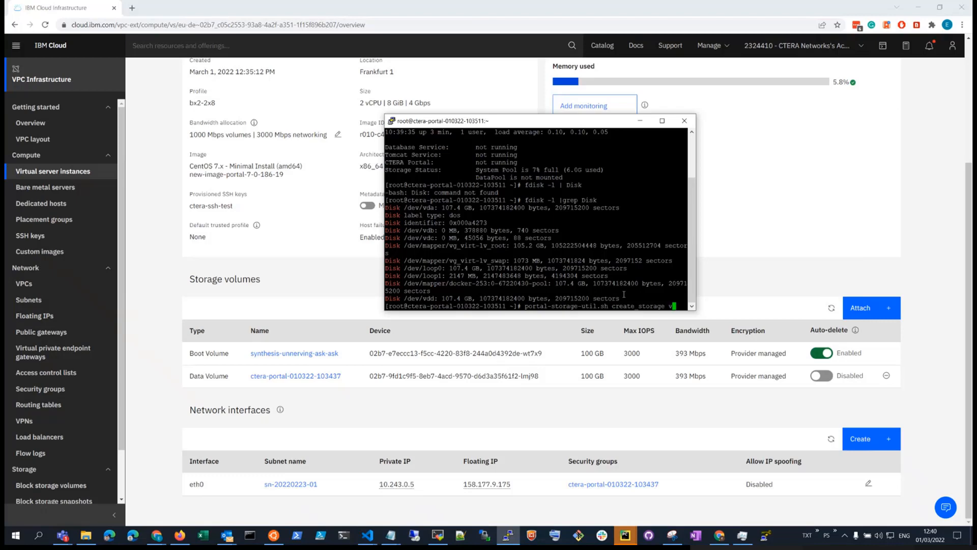
double_click(675, 306)
double_click(428, 298)
drag(476, 299, 423, 302)
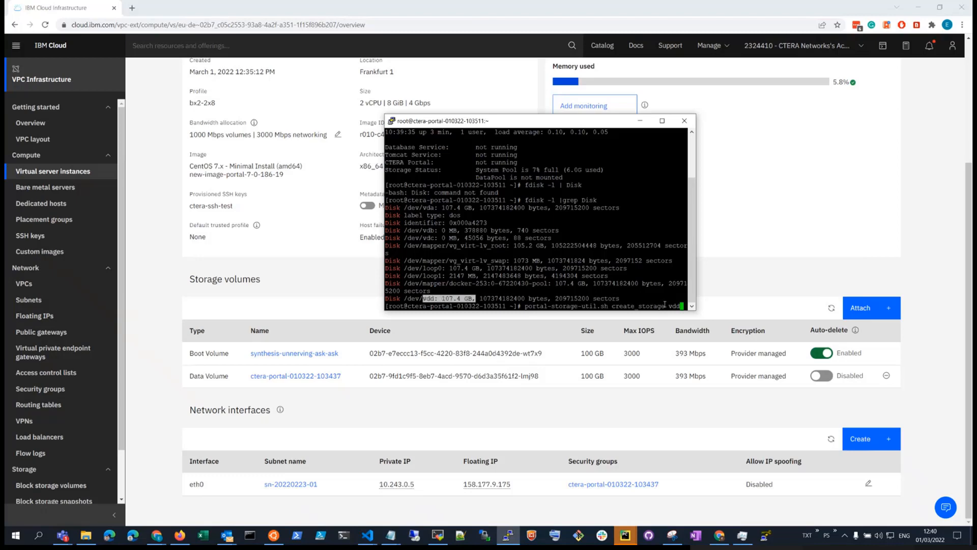
key(Return)
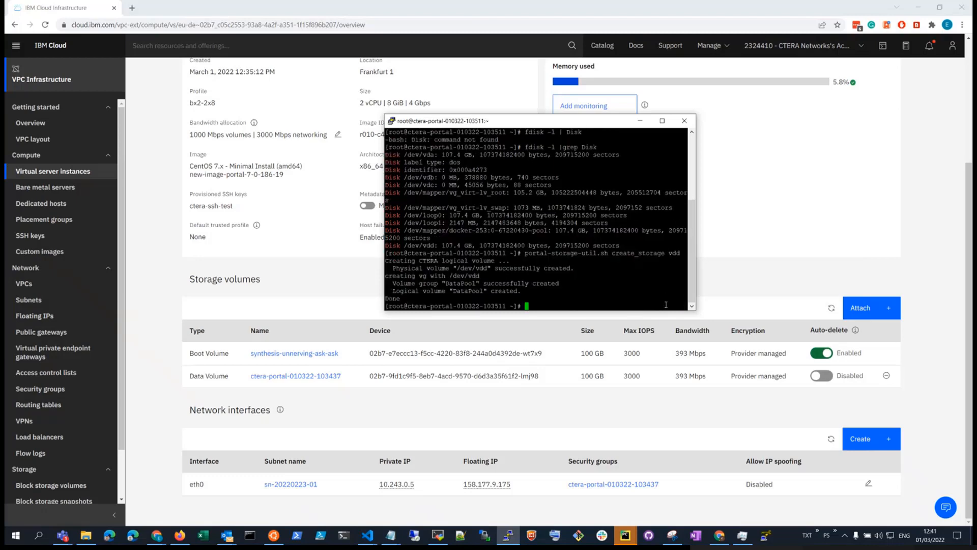
Step: Run portal.sh start, confirm Tomcat is running via portal.sh status, and copy the floating IP
text(portal.sh start)
key(Return)
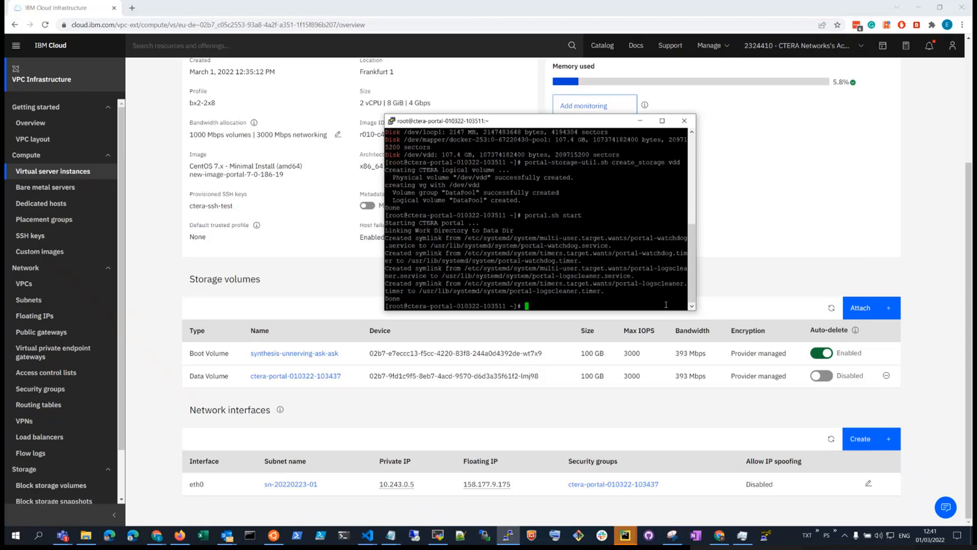
text(portal.sh status)
key(Return)
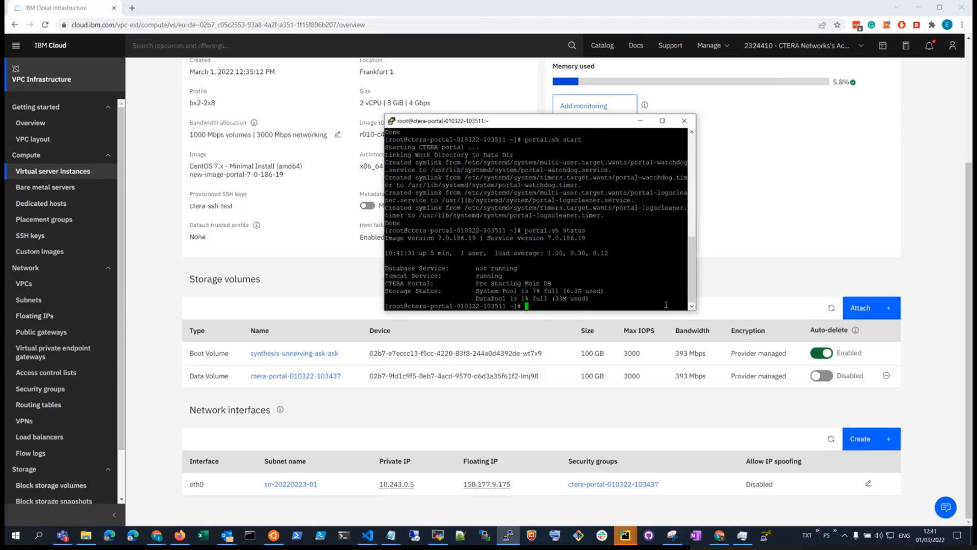
drag(509, 278, 383, 277)
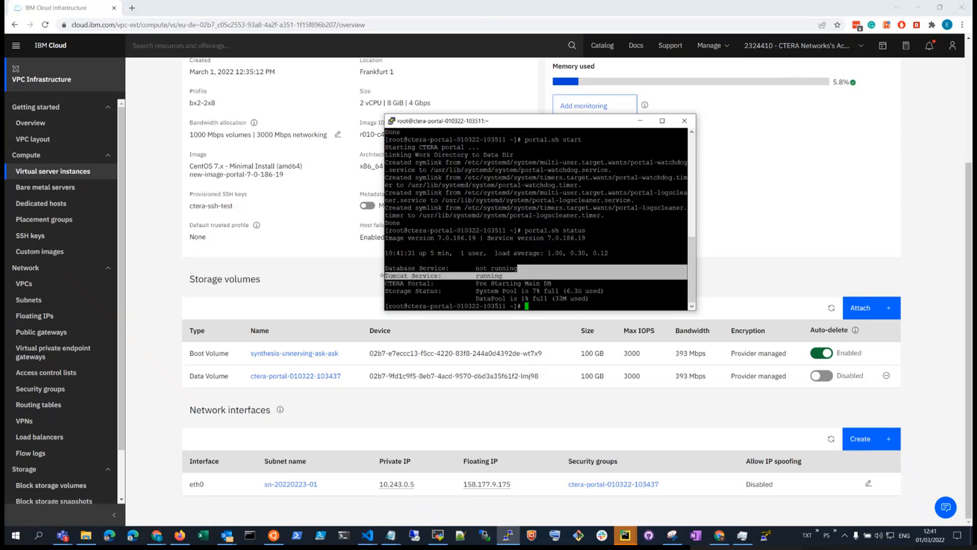
click(390, 289)
click(470, 484)
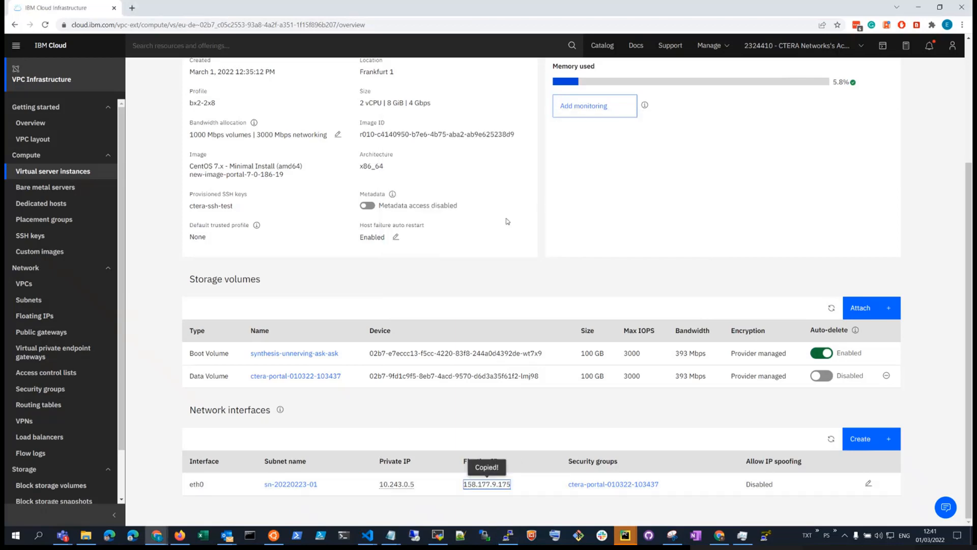
Step: Load the floating IP in a new browser tab, proceeding past the certificate warning
click(132, 8)
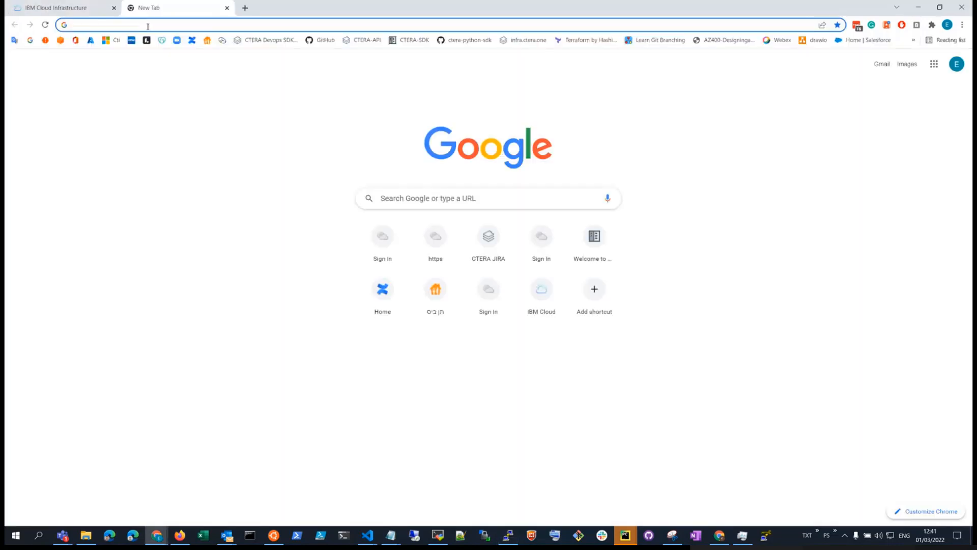
key(ctrl+v)
key(Return)
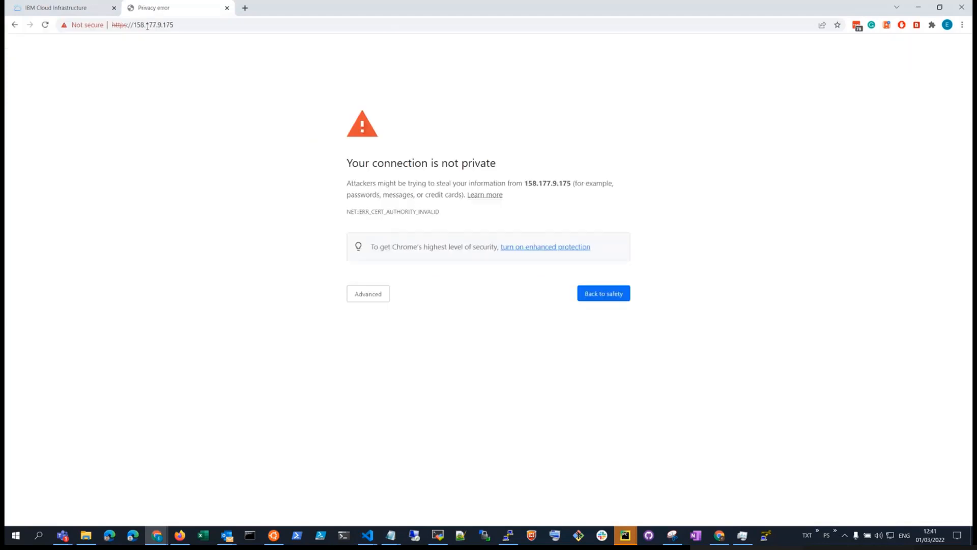
click(356, 293)
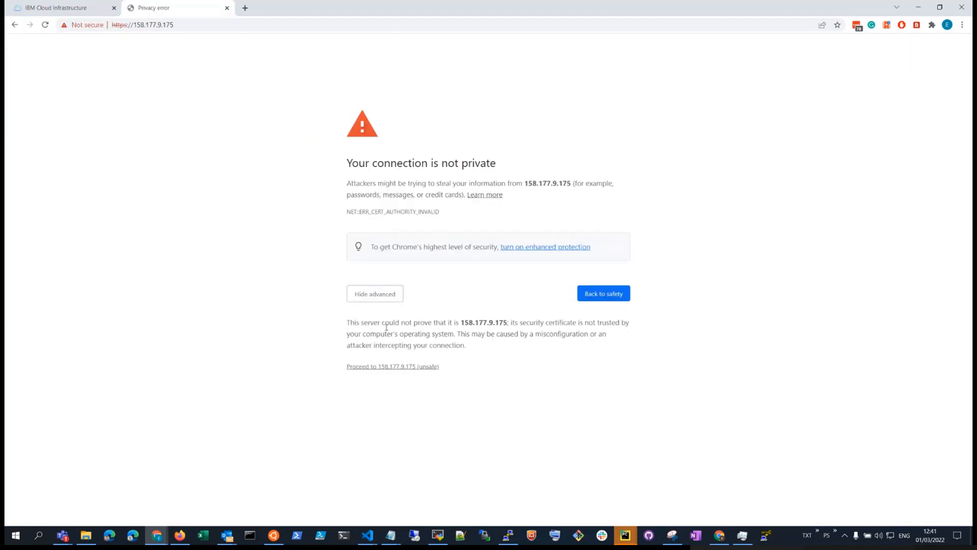
click(397, 366)
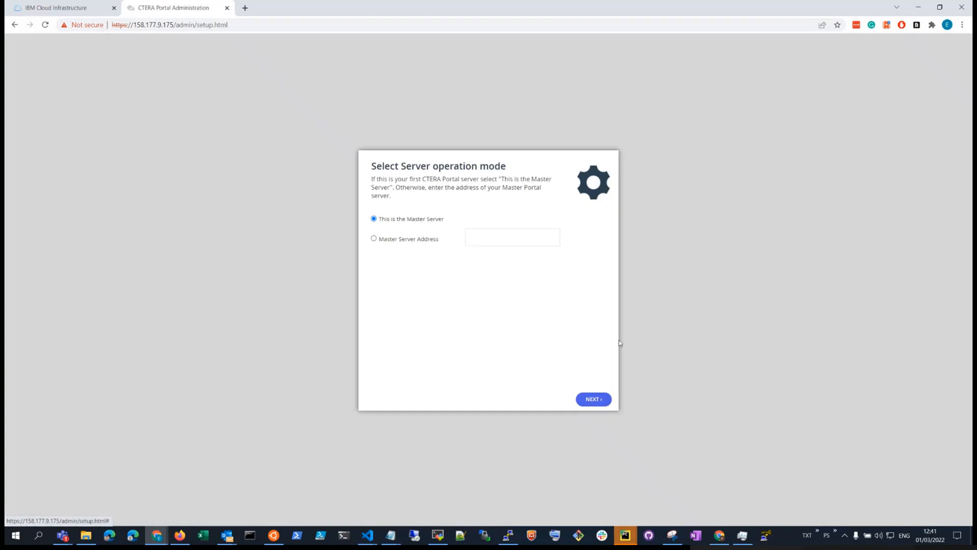
Step: Keep 'This is the Master Server' and accept the licence agreement
click(595, 401)
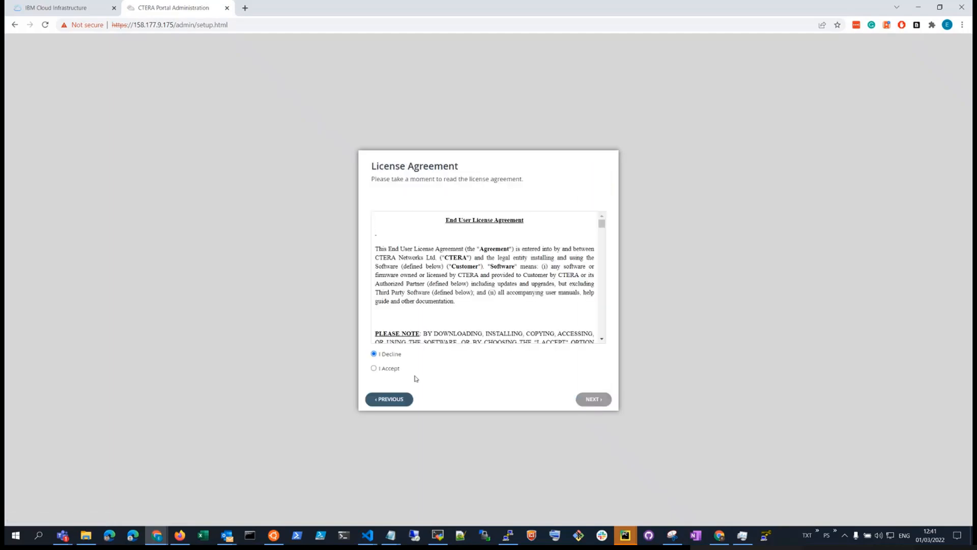
click(388, 369)
click(589, 402)
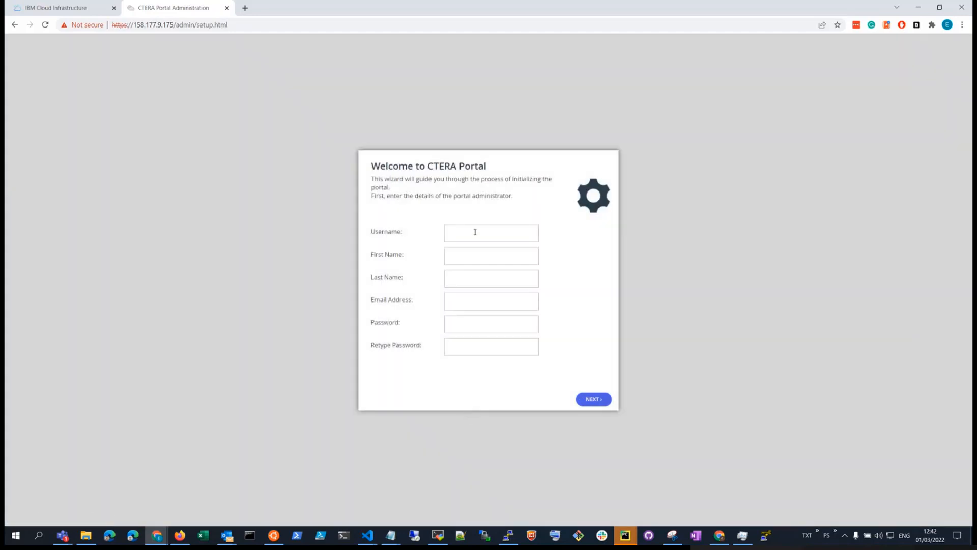
Step: Create the administrator account with username, name, e-mail address and a confirmed password
click(474, 232)
text(demo-global-admin)
key(Tab)
text(demo)
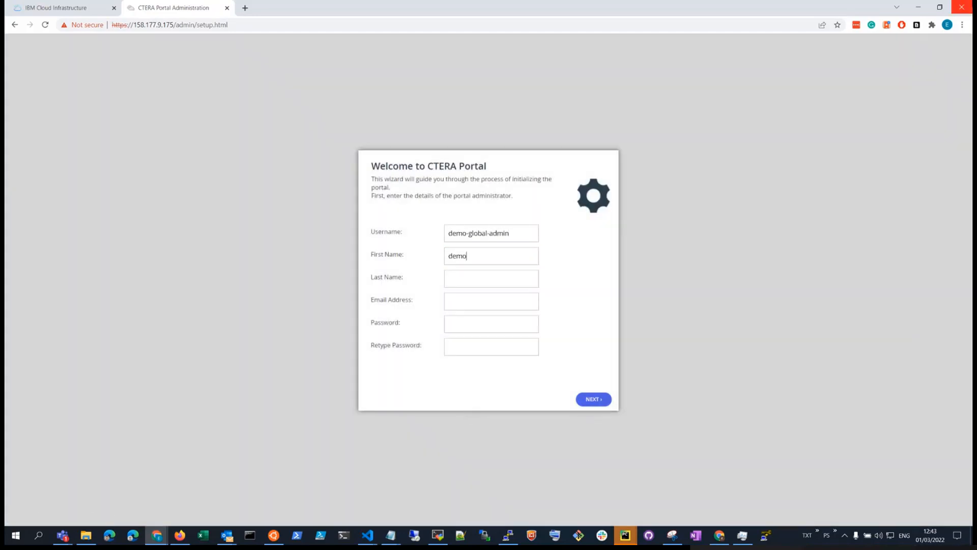
text(-admin)
key(Tab)
text(globaldemo-admin@demo.local)
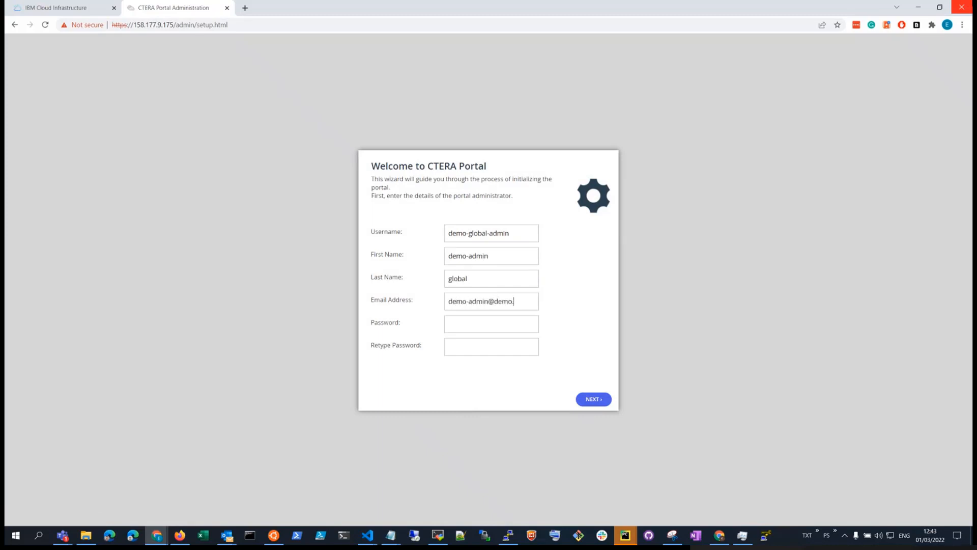
key(Tab)
text(********)
key(Tab)
text(********)
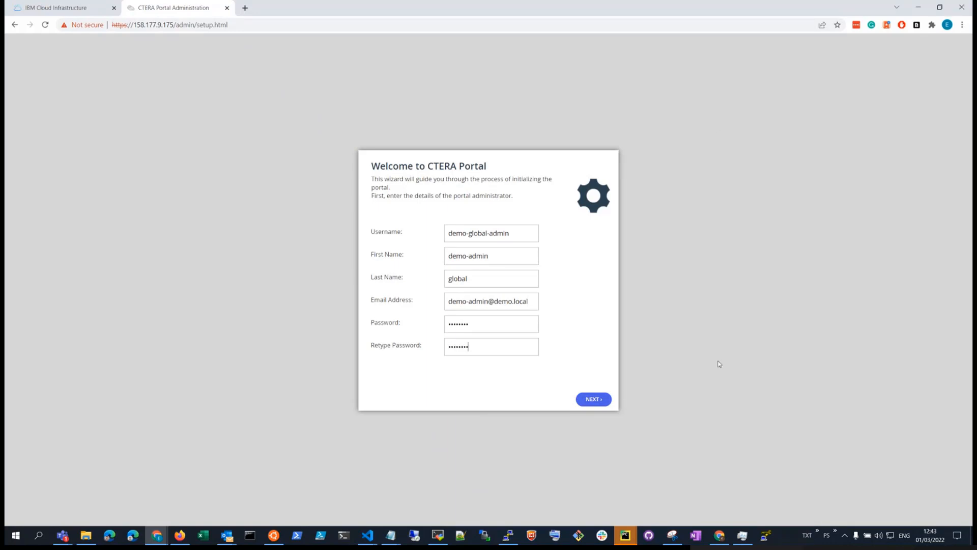
click(595, 399)
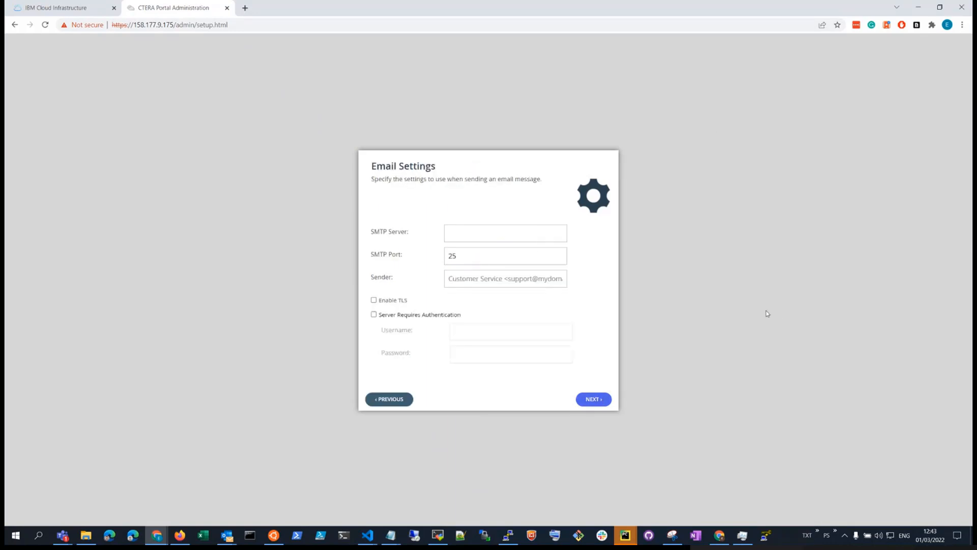
Step: Set the SMTP server to some-smtp.demo.local and enter the sender e-mail address
click(511, 233)
text(some-)
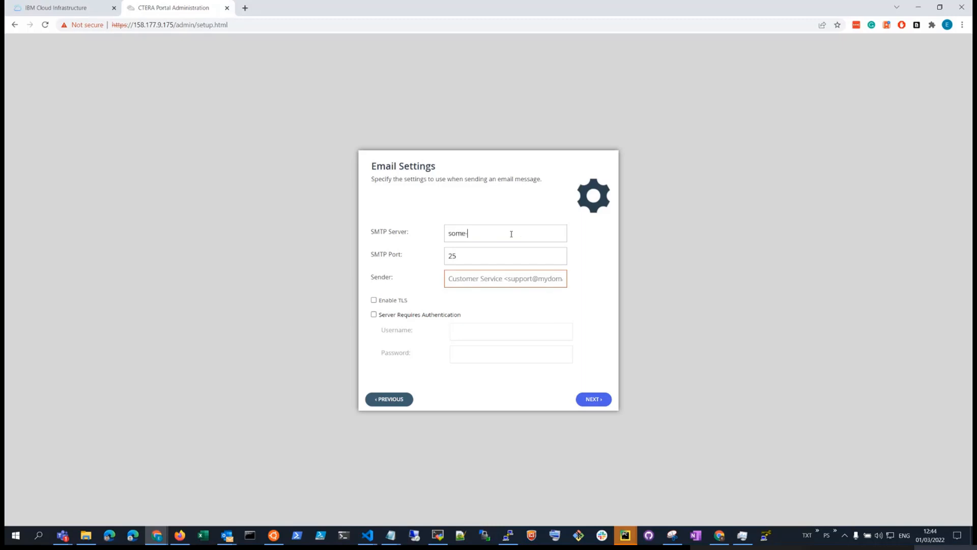
text(smtp.demo.local)
key(Tab)
key(Tab)
text(s)
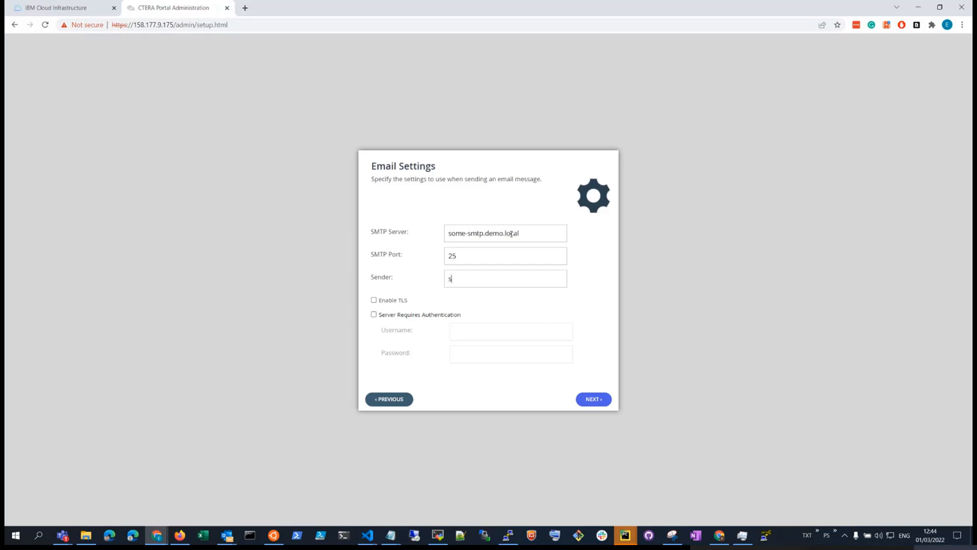
text(ome-sender@demo.local)
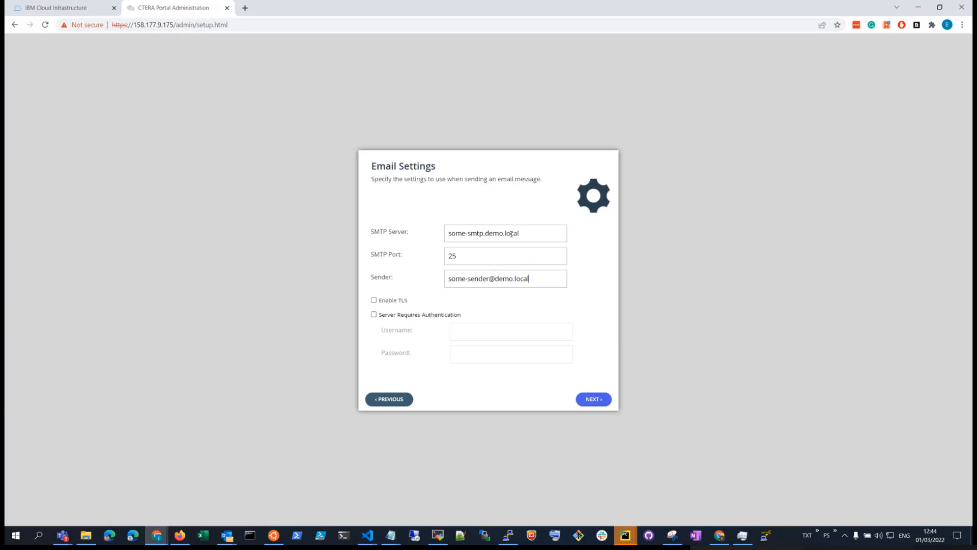
key(Return)
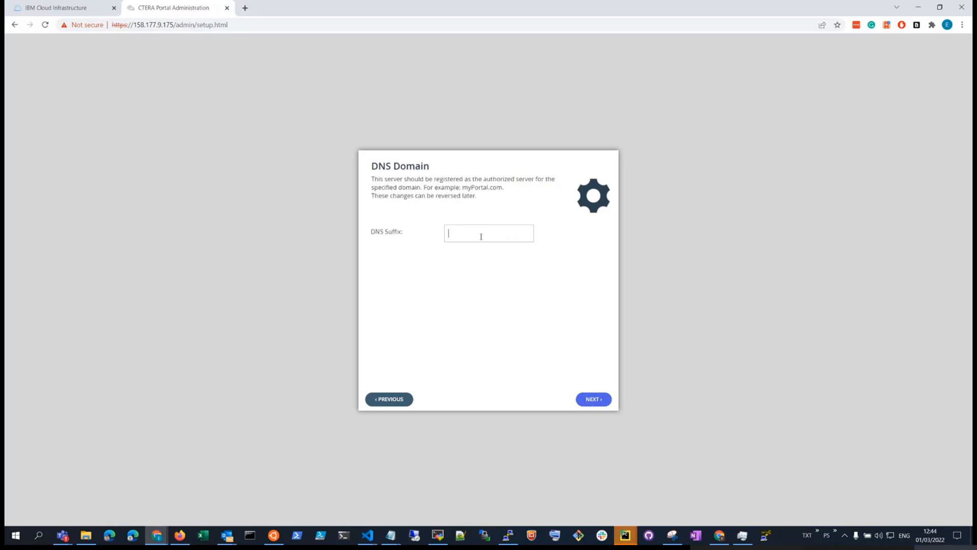
Step: Enter DNS suffix some.dns.suffix and finish the wizard to save the settings
text(some.dns.suffix)
click(593, 399)
click(594, 399)
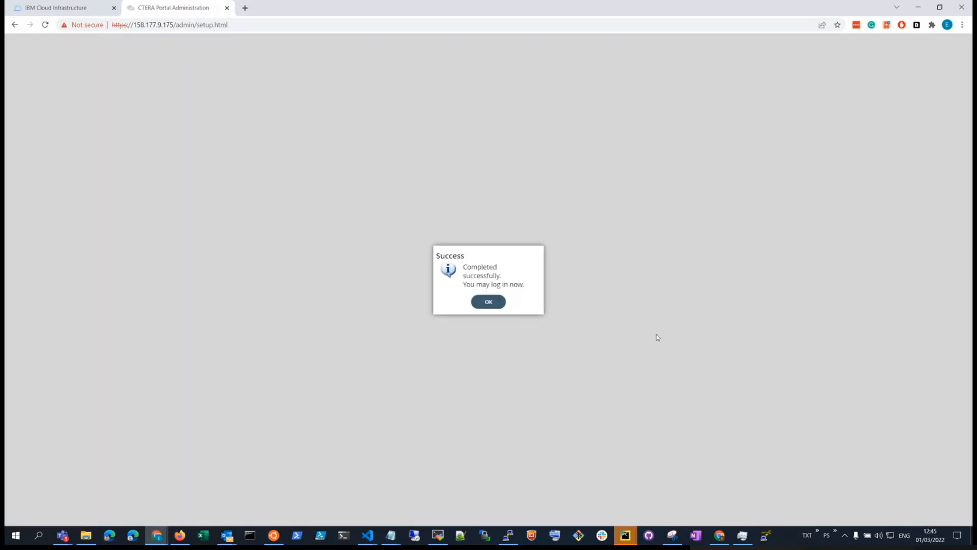
Step: Dismiss the success message and proceed past the browser's certificate warning to the login page
click(490, 303)
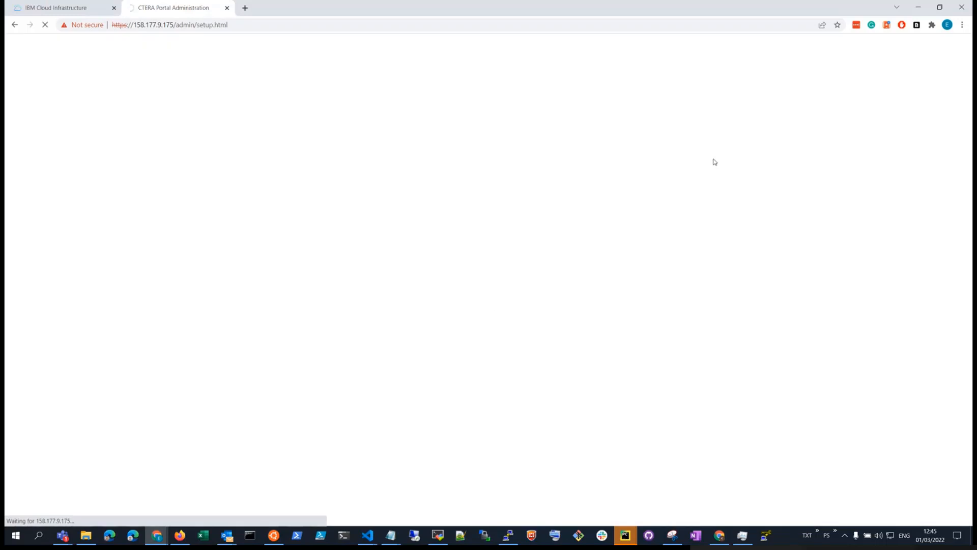
click(370, 296)
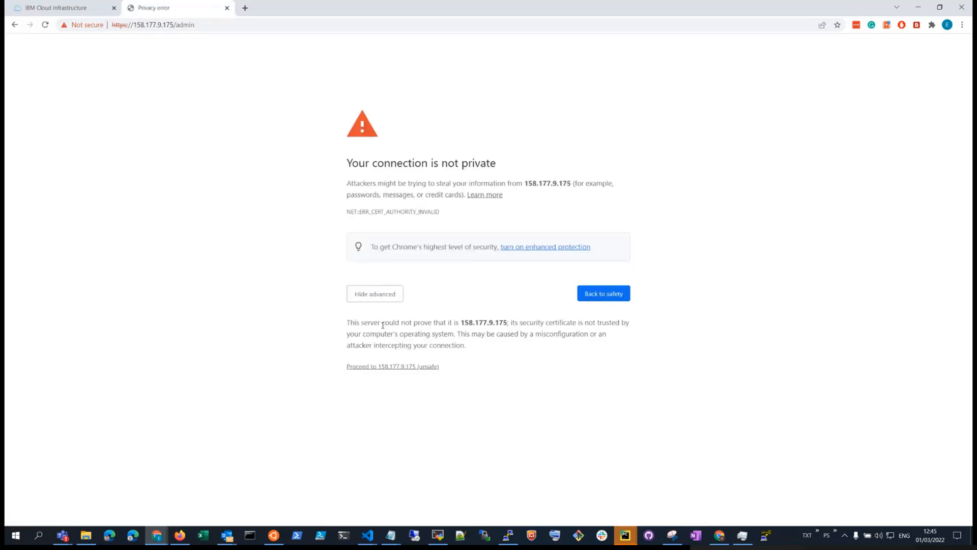
click(383, 367)
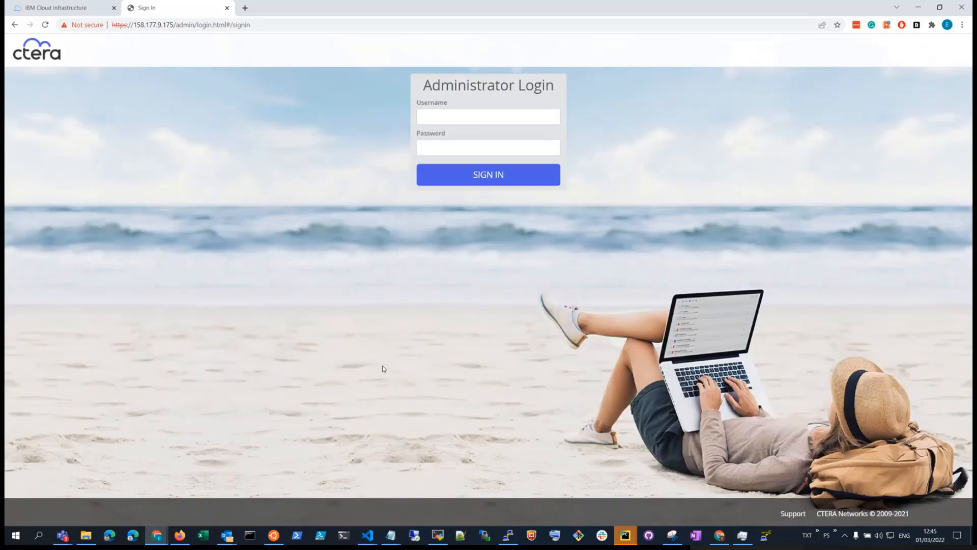
Step: Sign in on Administrator Login with the new admin username and password
click(436, 117)
text(demo-global-admin)
key(Tab)
text(•••••••)
key(Return)
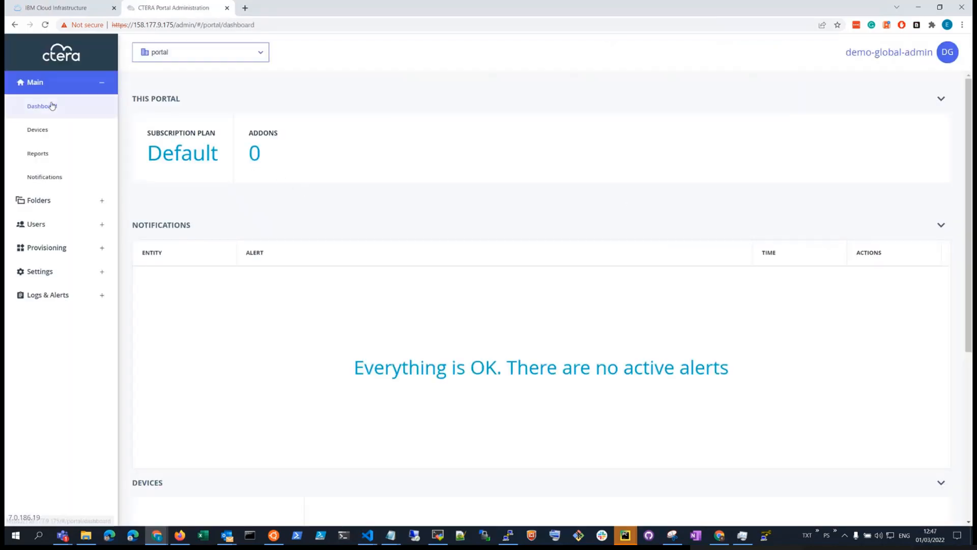
Step: Switch to the Administration view, review Portals, Servers and Provisioning > Plans, then return to Dashboard
click(154, 54)
click(163, 82)
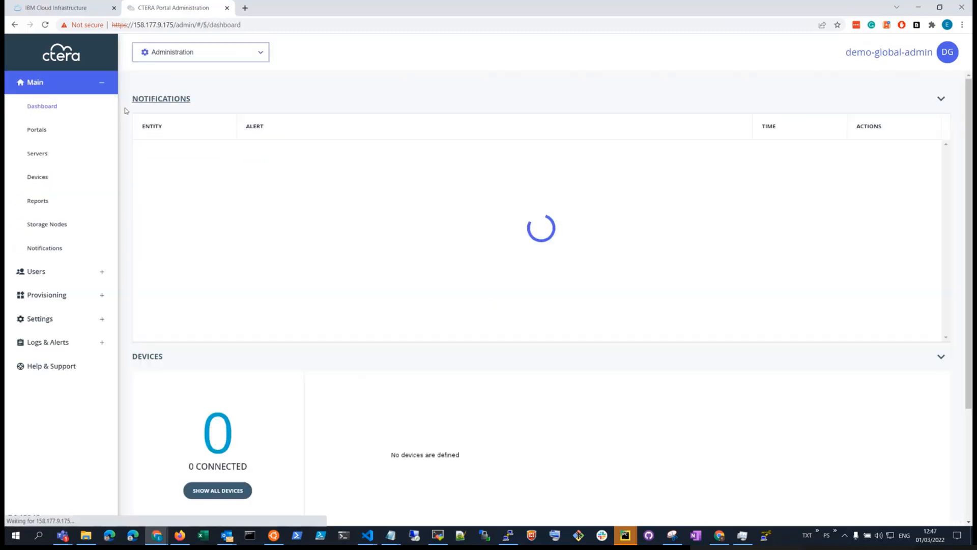
click(64, 136)
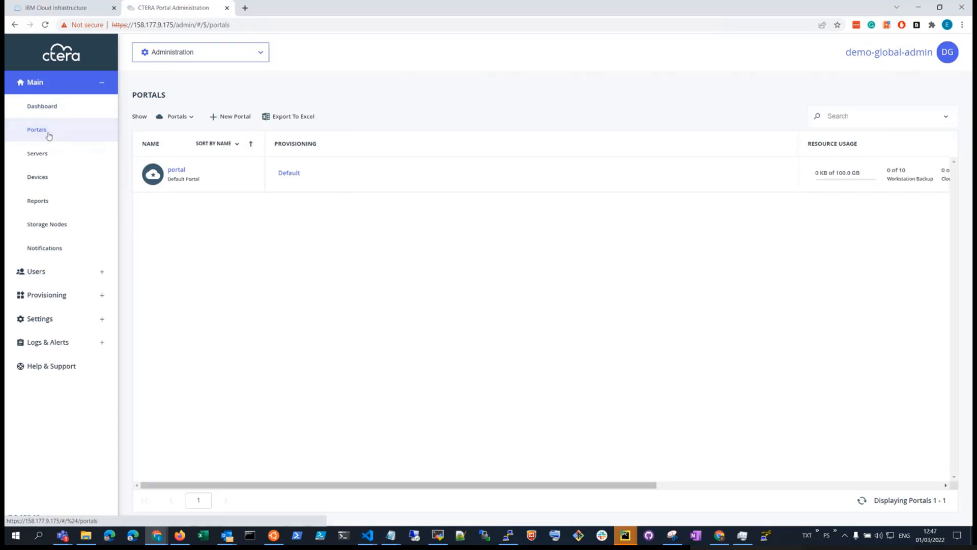
click(45, 158)
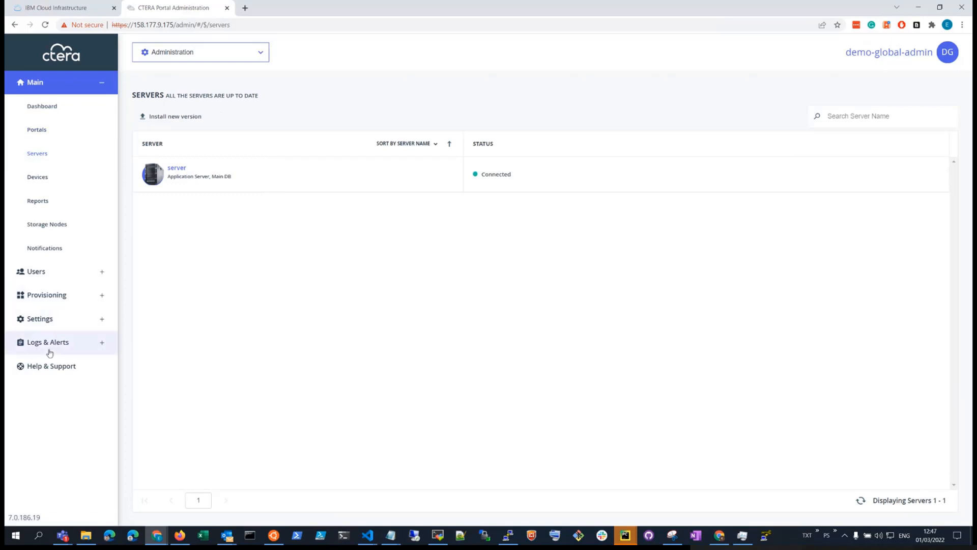
click(50, 298)
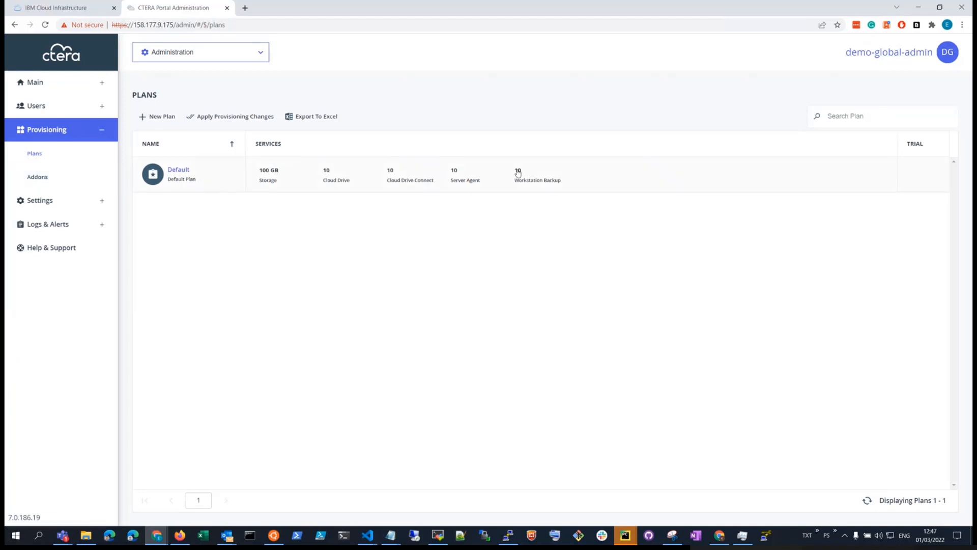
click(48, 83)
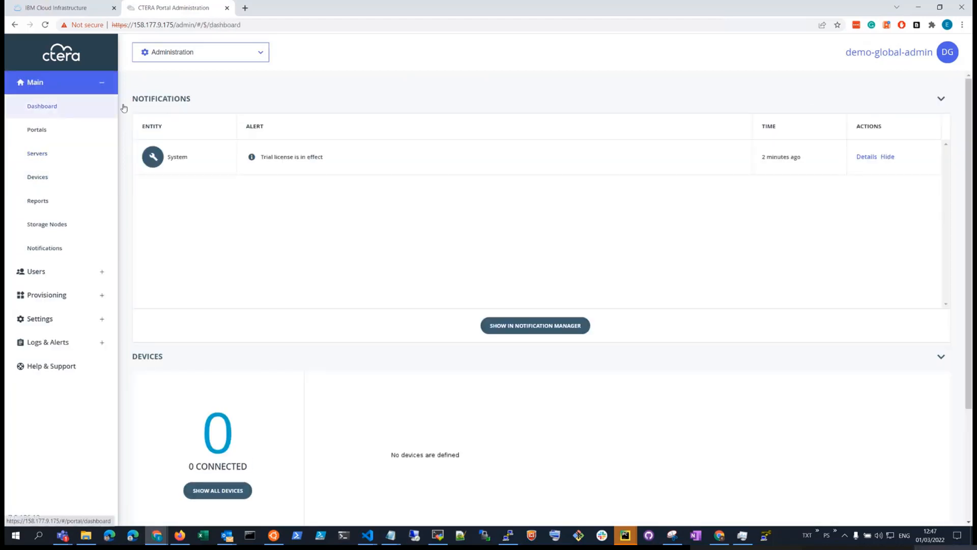